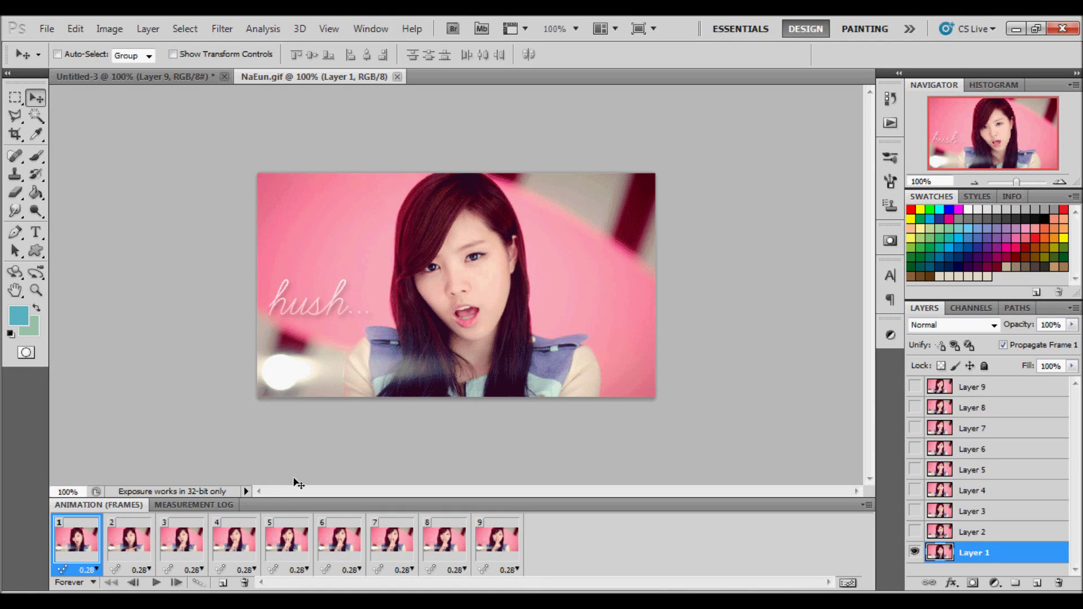
- Preview the NaEun.gif animation, then close NaEun.gif without saving, keeping Untitled-3 open
{"action": "left_click", "coordinate": [155, 583]}
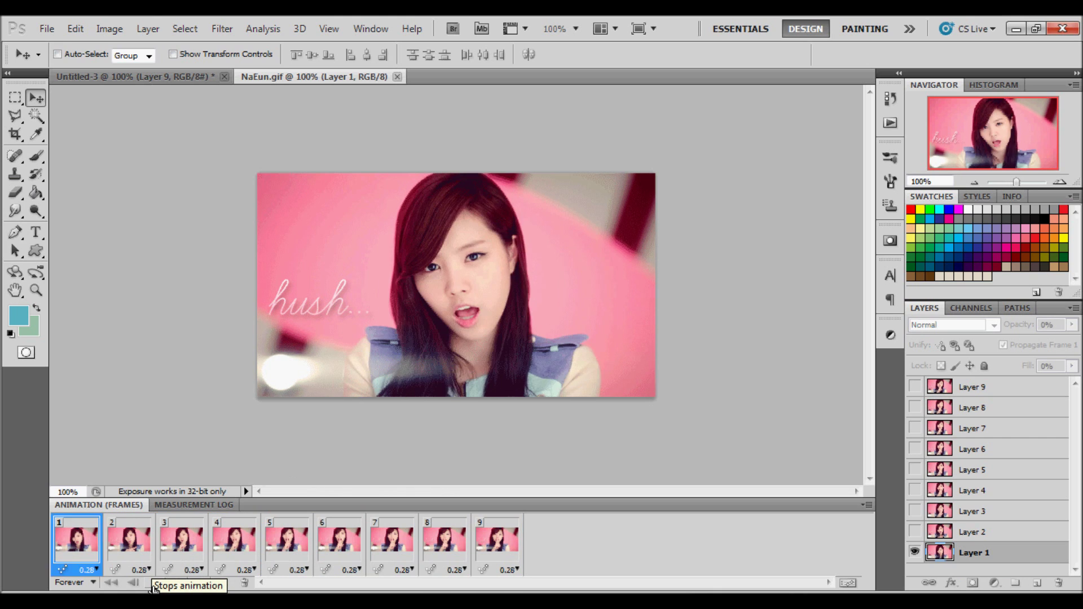
{"action": "left_click", "coordinate": [154, 584]}
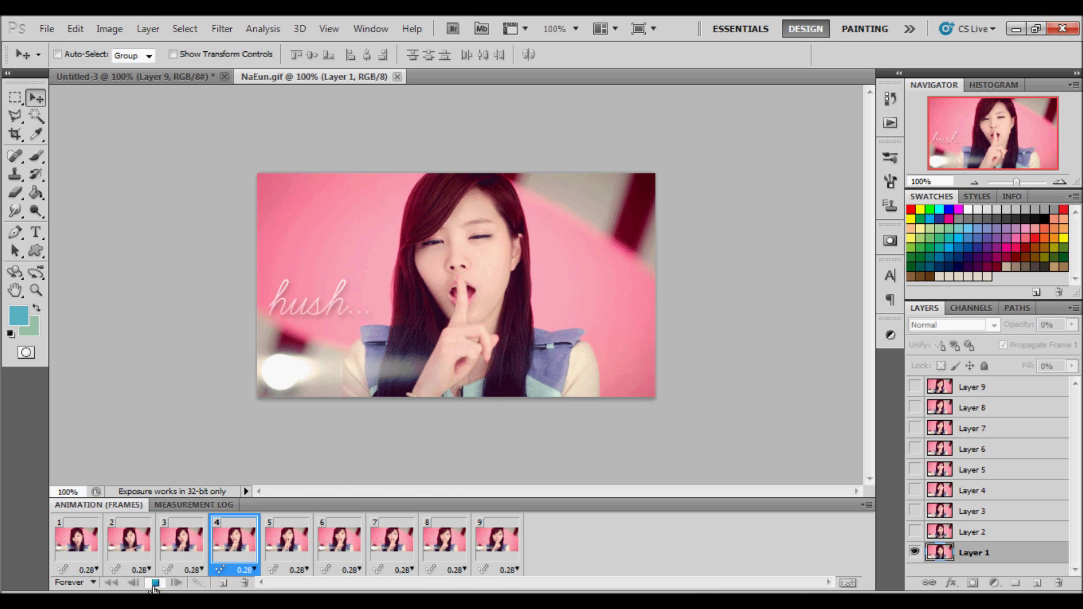
{"action": "left_click", "coordinate": [186, 77]}
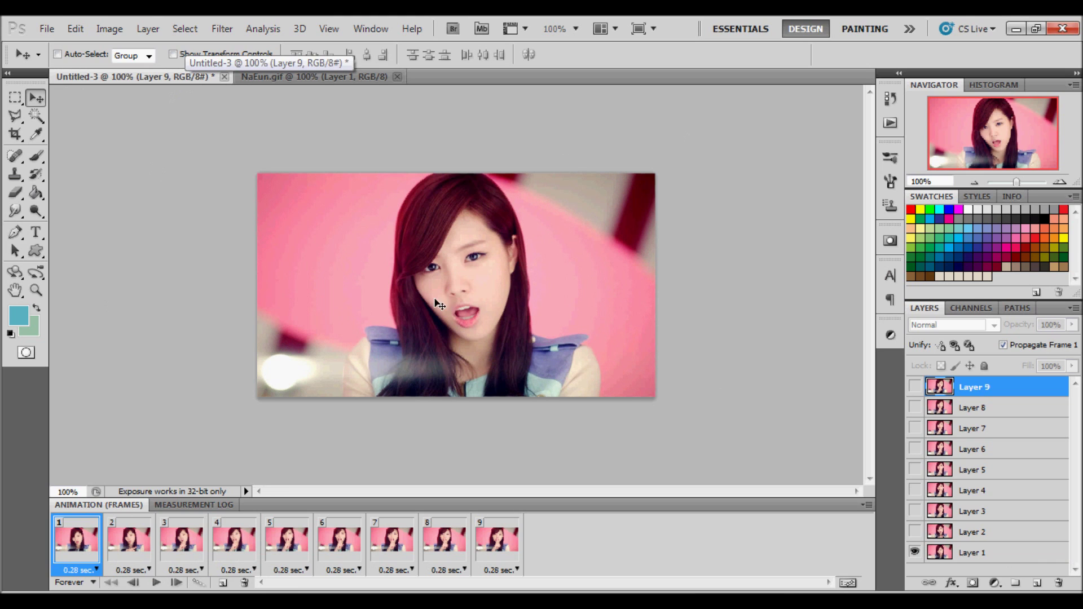
{"action": "left_click", "coordinate": [399, 75]}
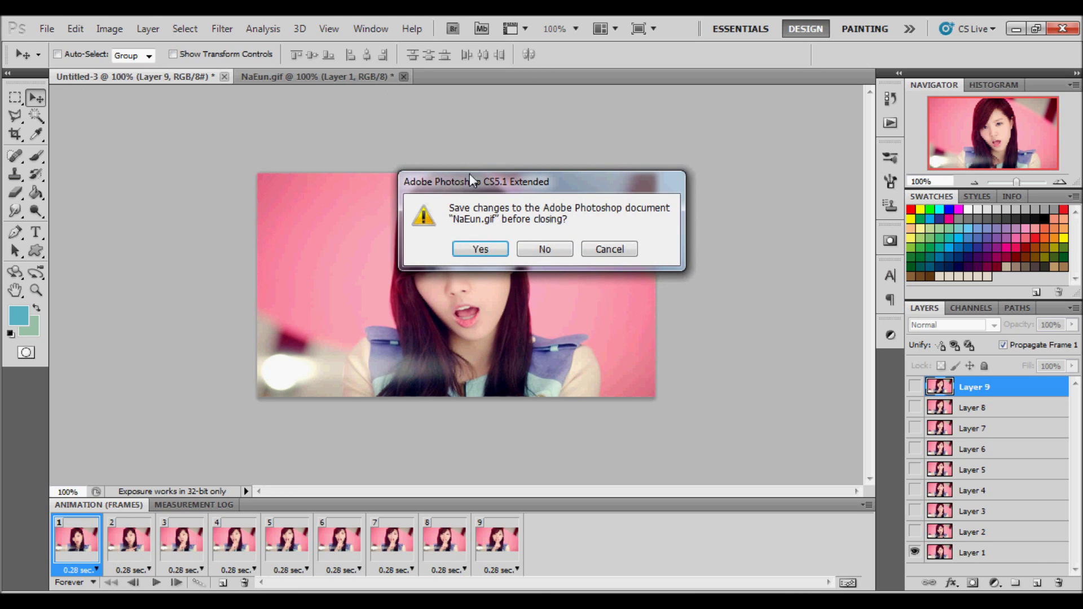
{"action": "left_click", "coordinate": [532, 243]}
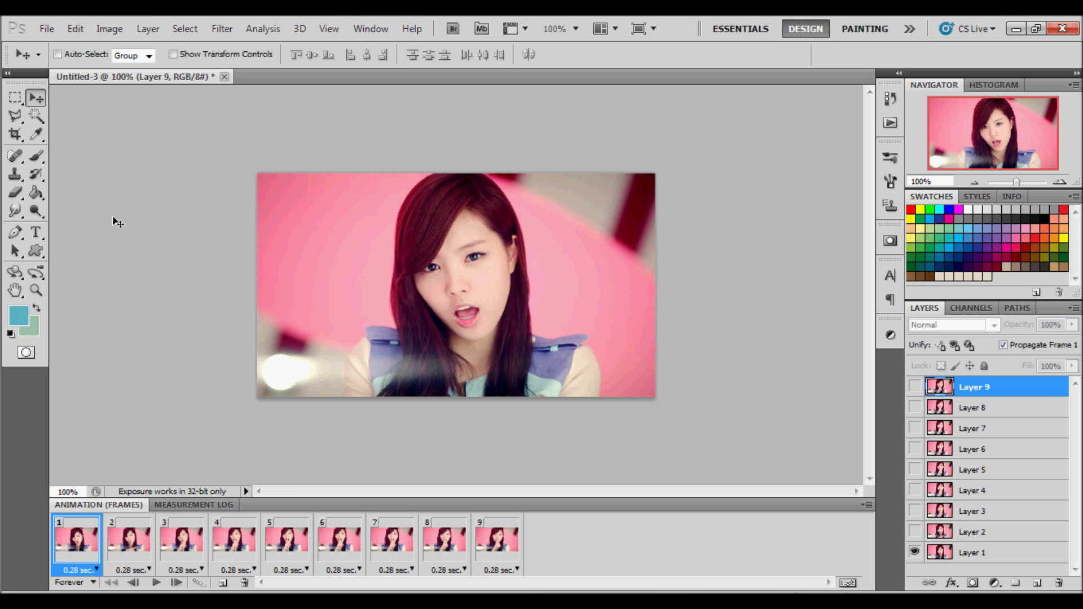
- Add a 'hush...' text layer on the image's left and check it on frames 1–3
{"action": "left_click", "coordinate": [36, 233]}
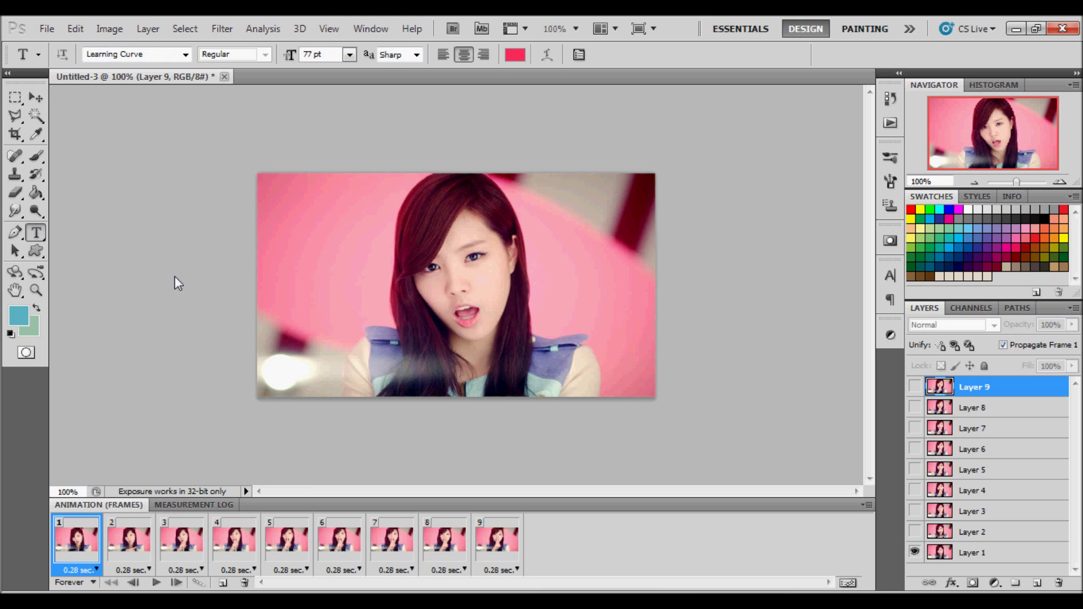
{"action": "left_click", "coordinate": [280, 293]}
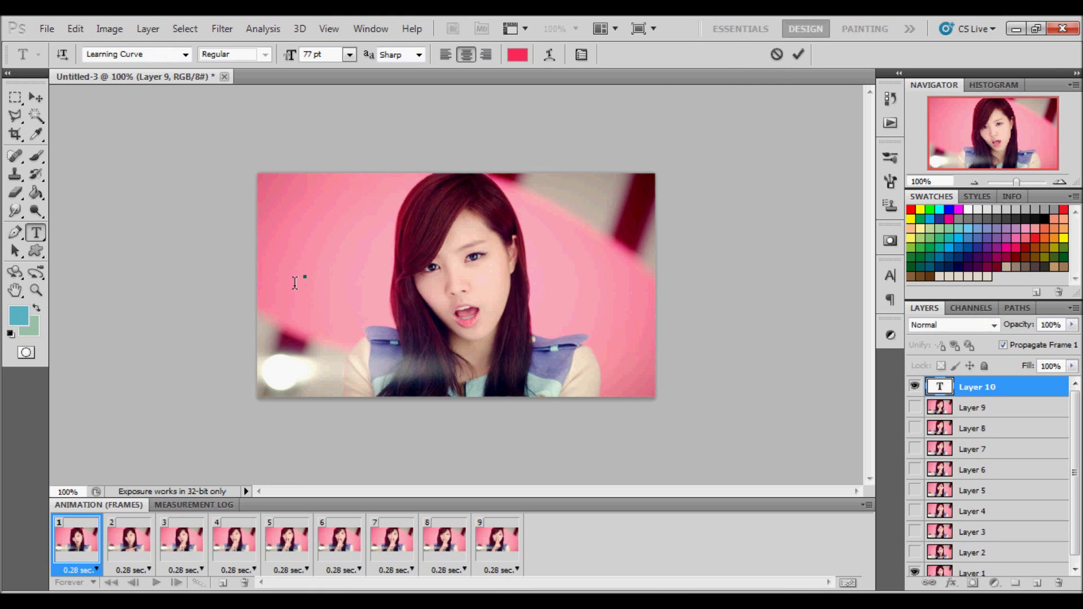
{"action": "type", "text": "hush"}
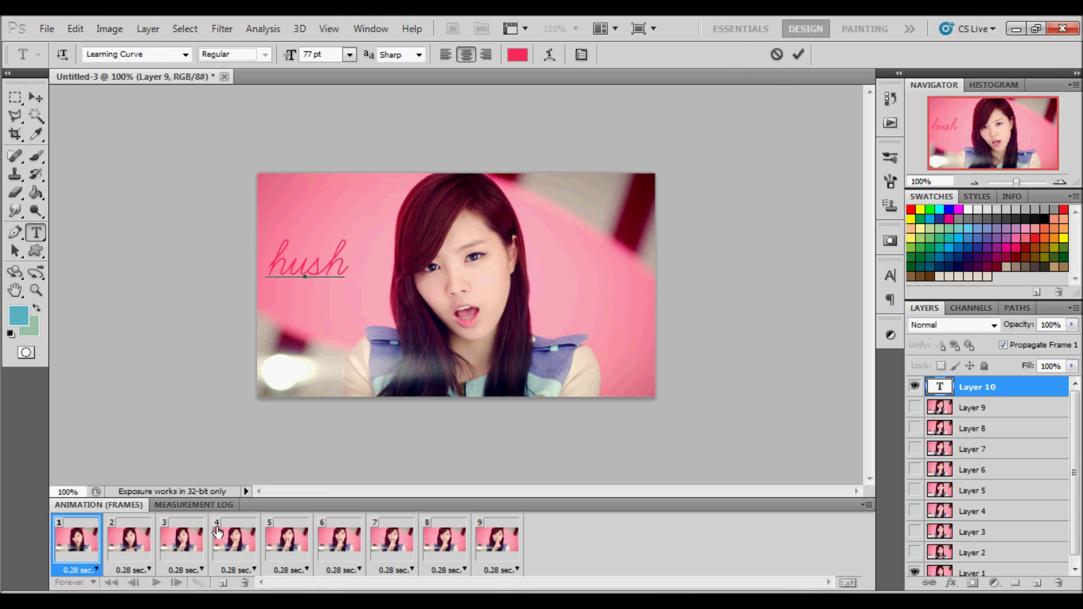
{"action": "left_click_drag", "start_coordinate": [438, 271], "coordinate": [444, 293]}
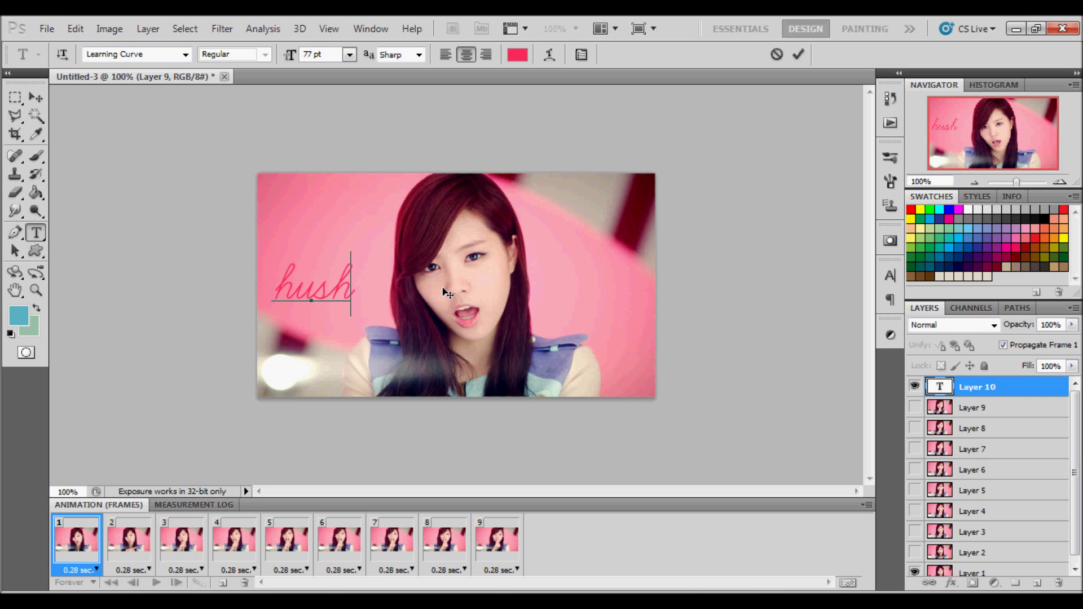
{"action": "type", "text": "..."}
{"action": "left_click_drag", "start_coordinate": [496, 376], "coordinate": [506, 393]}
{"action": "left_click", "coordinate": [798, 54]}
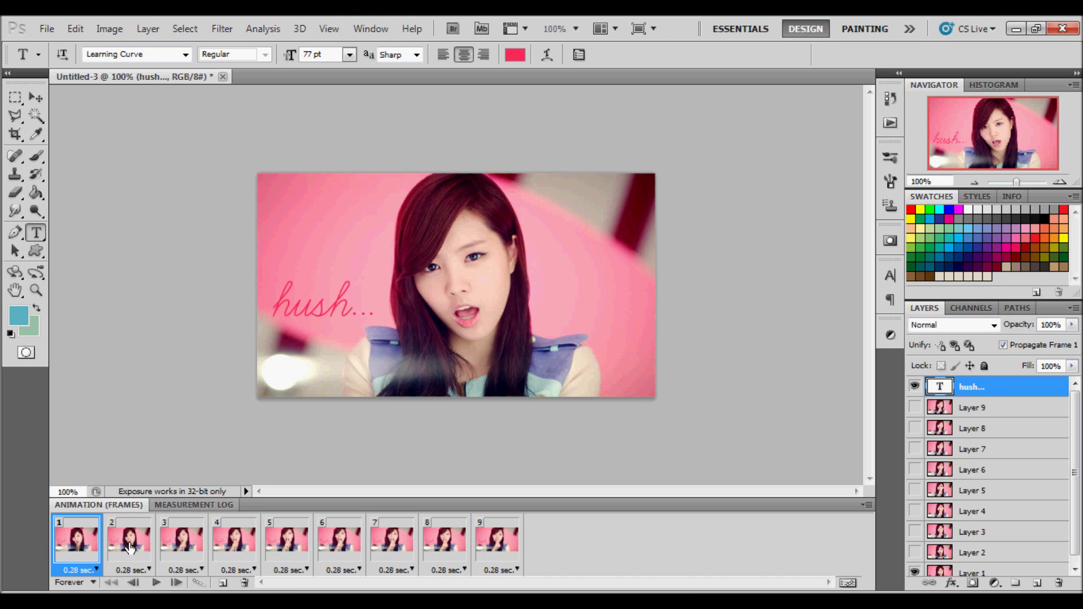
{"action": "left_click", "coordinate": [129, 547]}
{"action": "left_click", "coordinate": [180, 544]}
{"action": "left_click", "coordinate": [80, 545]}
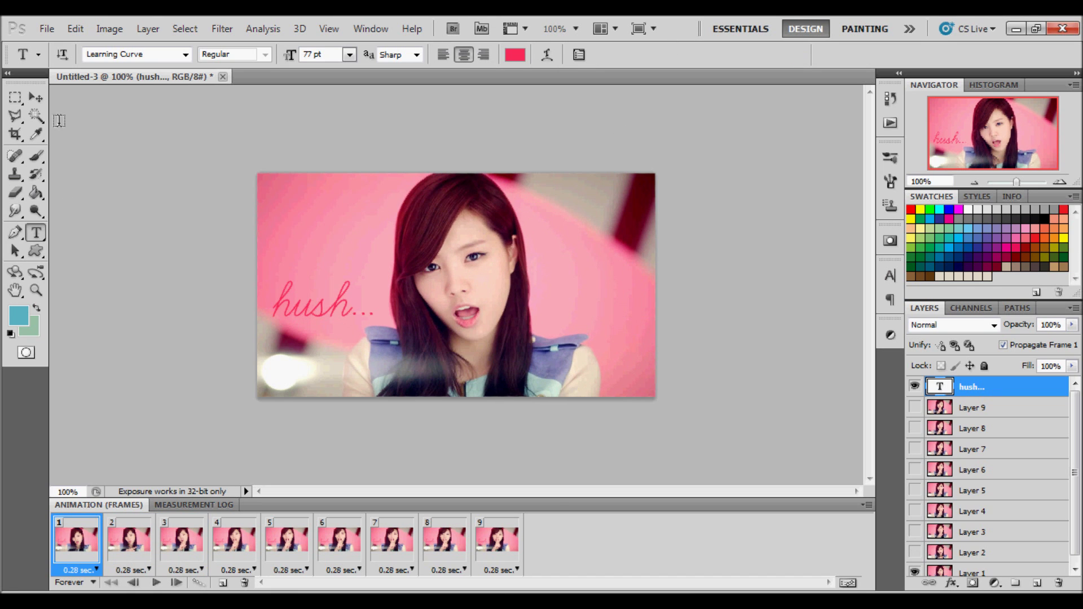
- Move the 'hush...' text to the lower left of the image, checking frames 1–3
{"action": "left_click", "coordinate": [35, 97]}
{"action": "left_click_drag", "start_coordinate": [291, 291], "coordinate": [476, 294]}
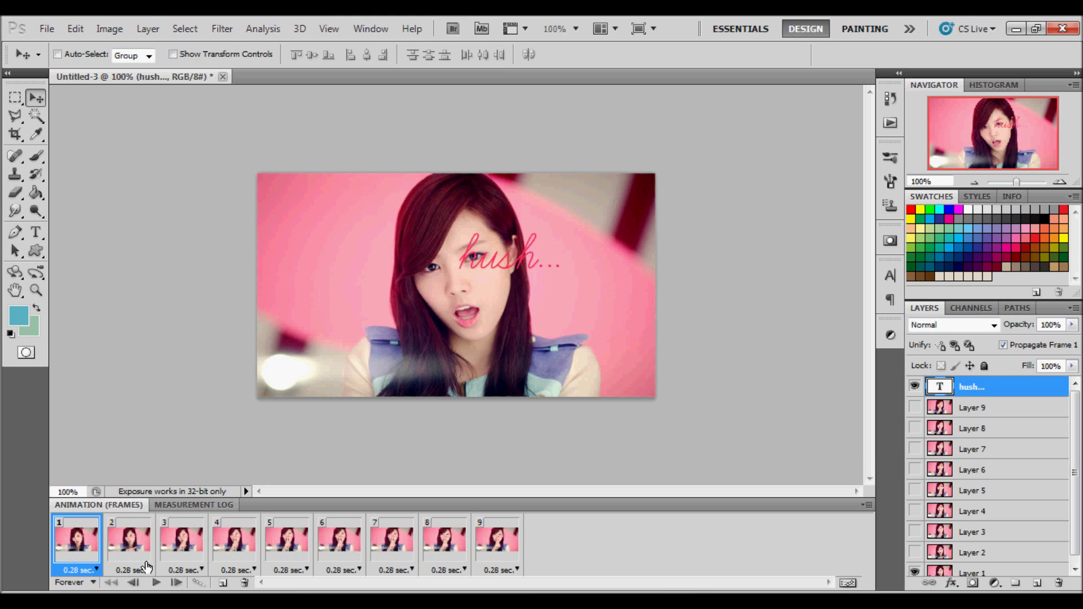
{"action": "left_click", "coordinate": [180, 545]}
{"action": "left_click_drag", "start_coordinate": [525, 313], "coordinate": [366, 288]}
{"action": "left_click", "coordinate": [89, 550]}
{"action": "left_click", "coordinate": [139, 543]}
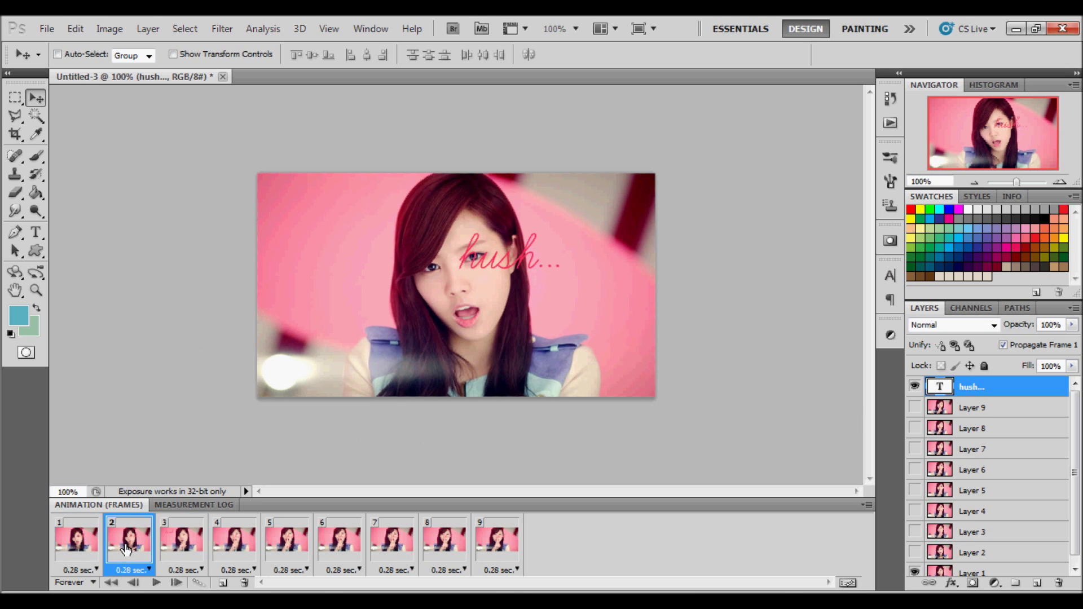
{"action": "left_click", "coordinate": [203, 539]}
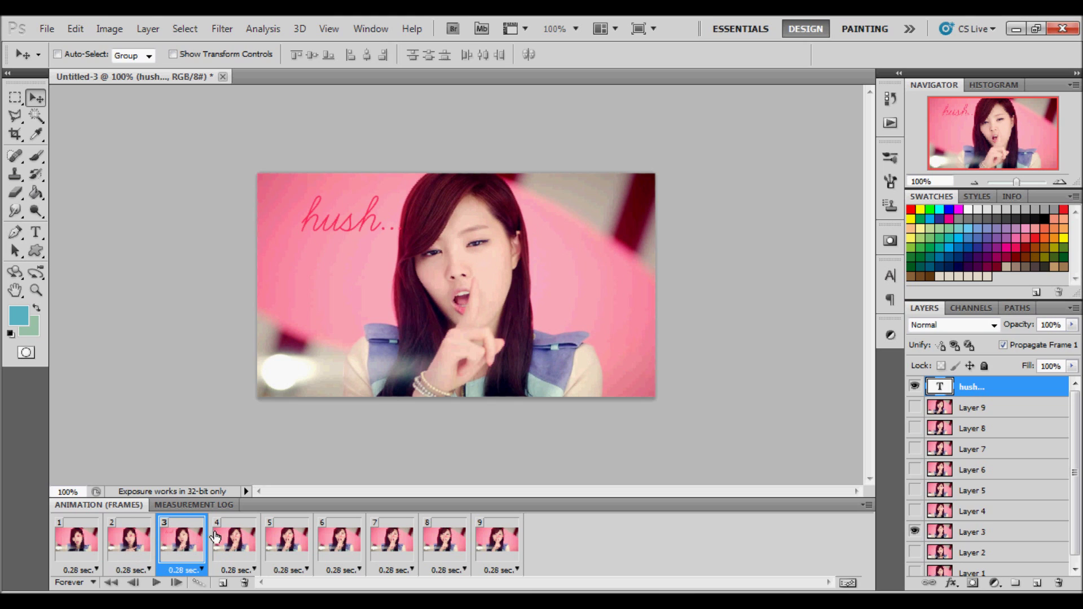
{"action": "key", "text": "alt+shift+Left"}
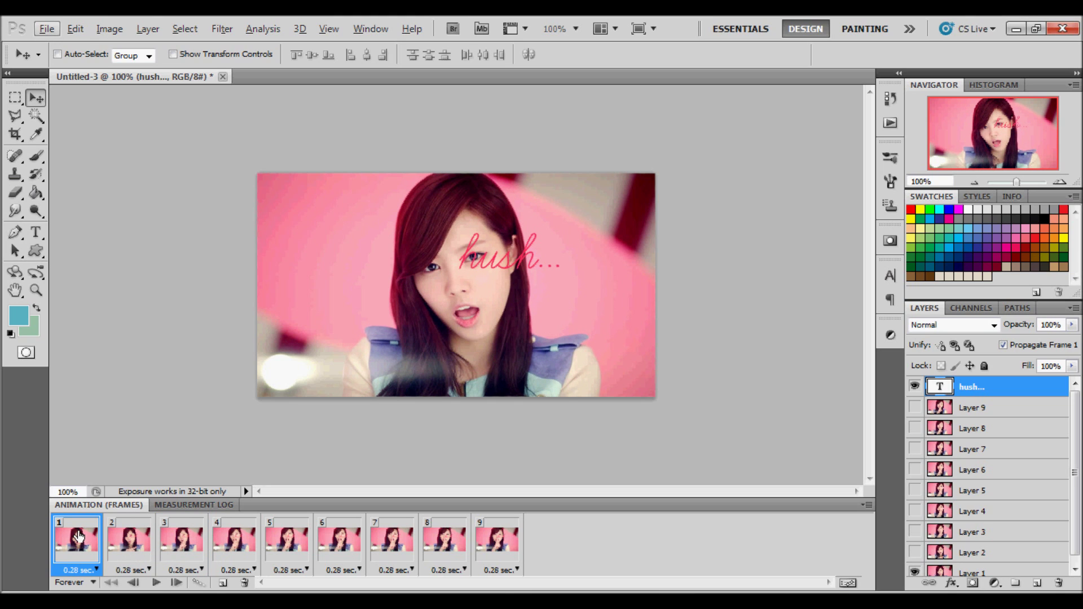
{"action": "left_click_drag", "start_coordinate": [502, 262], "coordinate": [312, 306]}
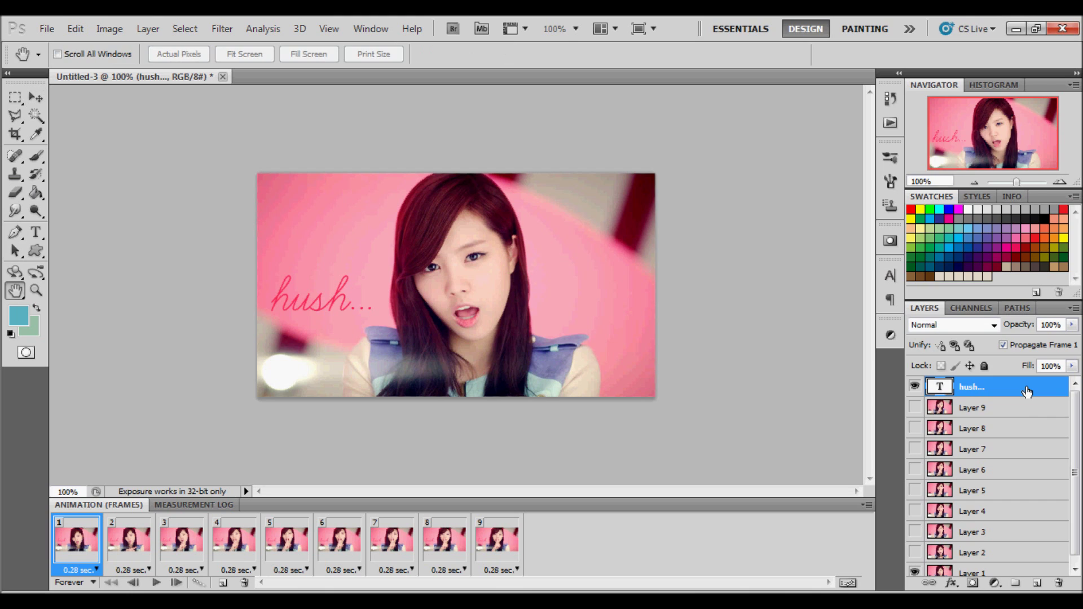
{"action": "double_click", "coordinate": [1027, 392]}
- Try a faint drop shadow on the text, then remove it
{"action": "left_click", "coordinate": [653, 169]}
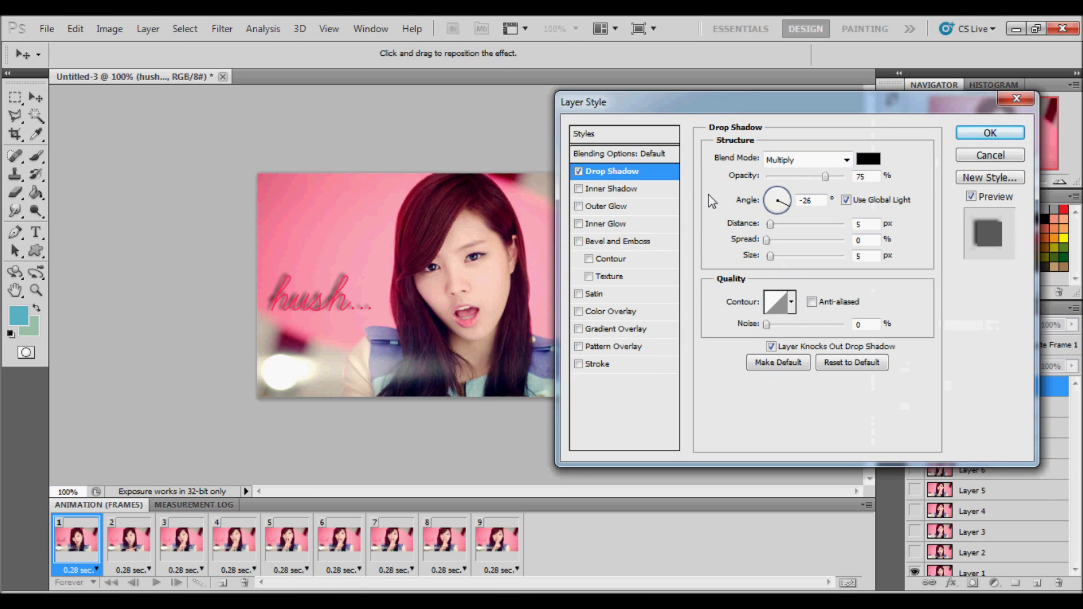
{"action": "left_click", "coordinate": [784, 176]}
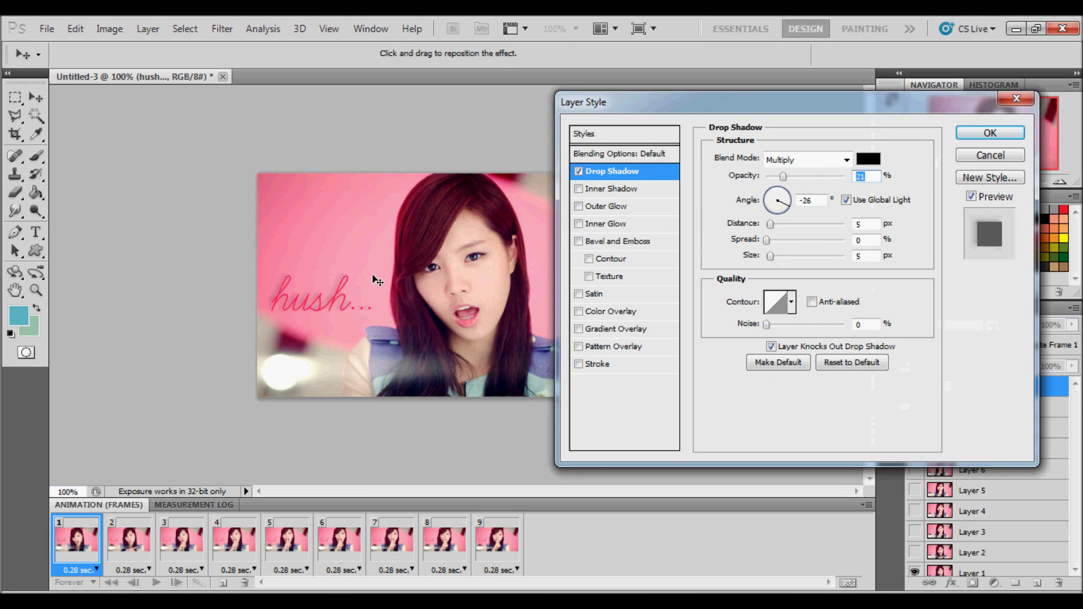
{"action": "left_click", "coordinate": [578, 171]}
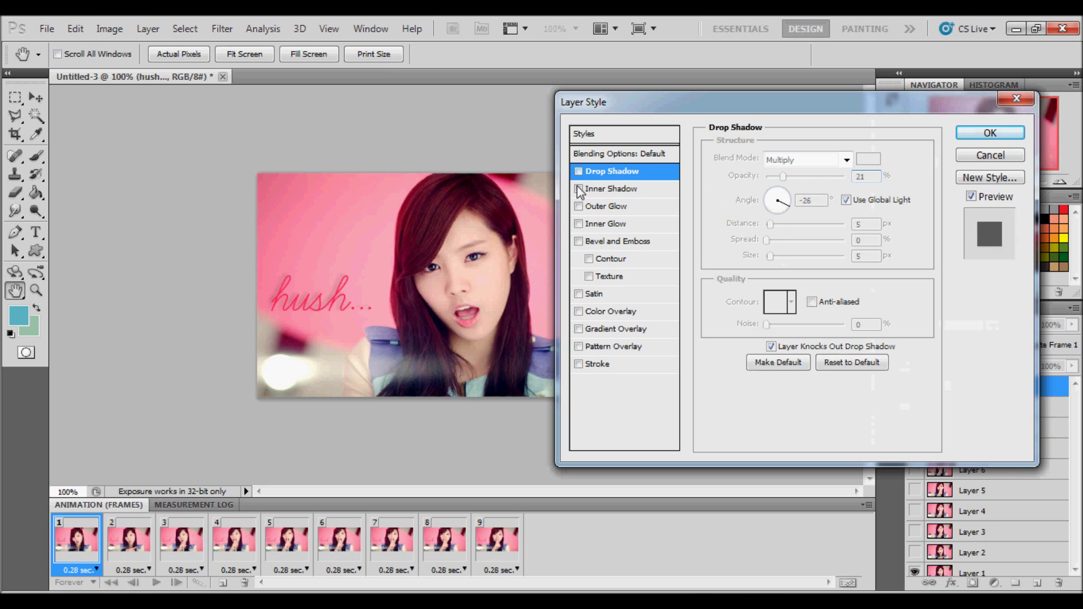
- Apply a reversed Gradient Overlay in Screen blend mode with lowered opacity
{"action": "left_click", "coordinate": [578, 329]}
{"action": "left_click", "coordinate": [604, 332]}
{"action": "left_click", "coordinate": [835, 160]}
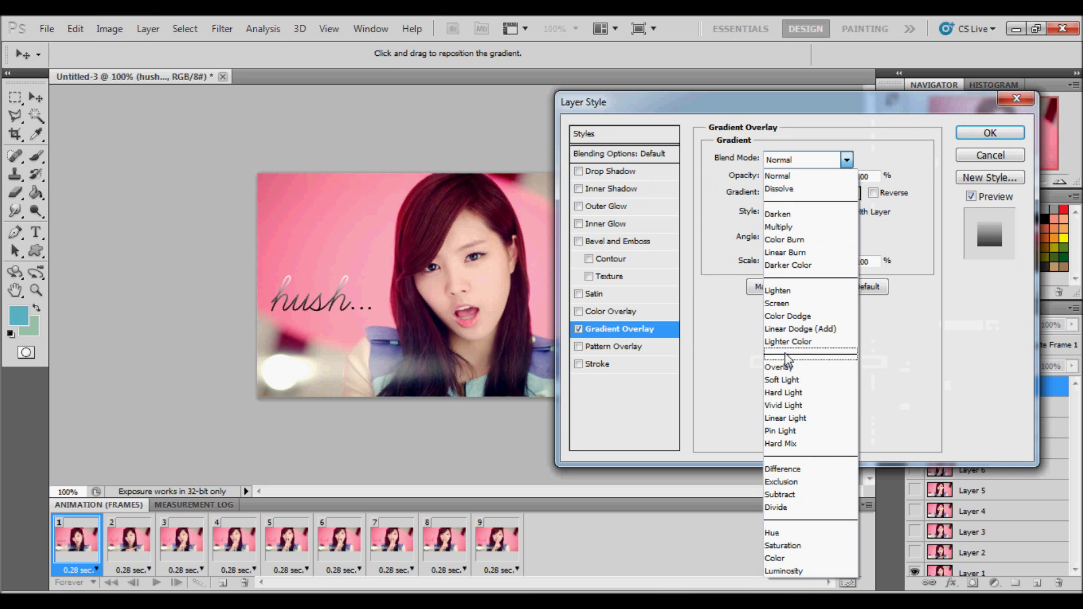
{"action": "left_click", "coordinate": [792, 308]}
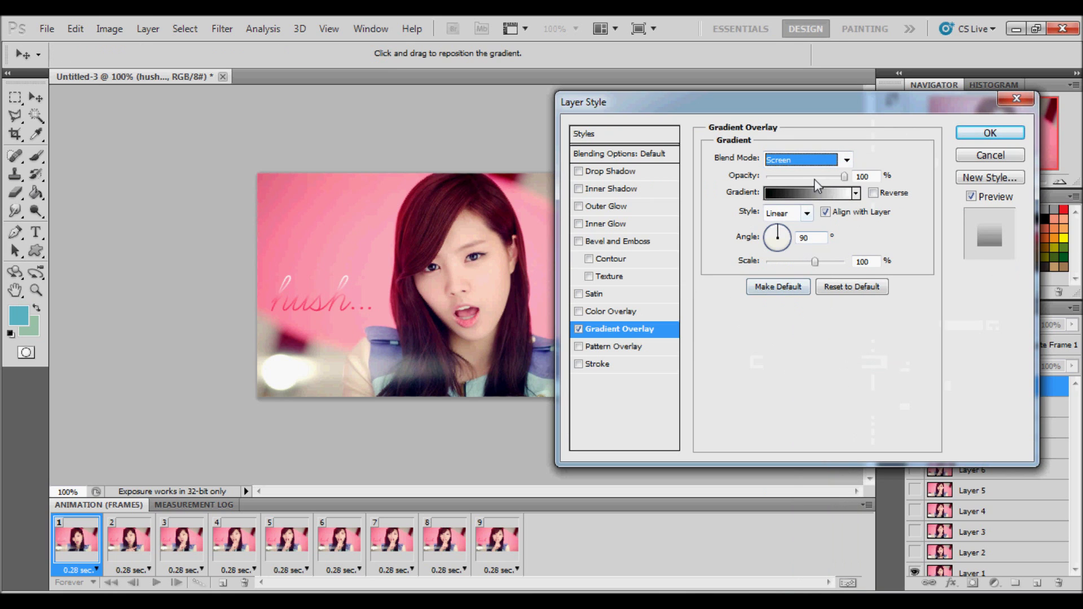
{"action": "left_click_drag", "start_coordinate": [814, 178], "coordinate": [786, 175]}
{"action": "left_click", "coordinate": [874, 193]}
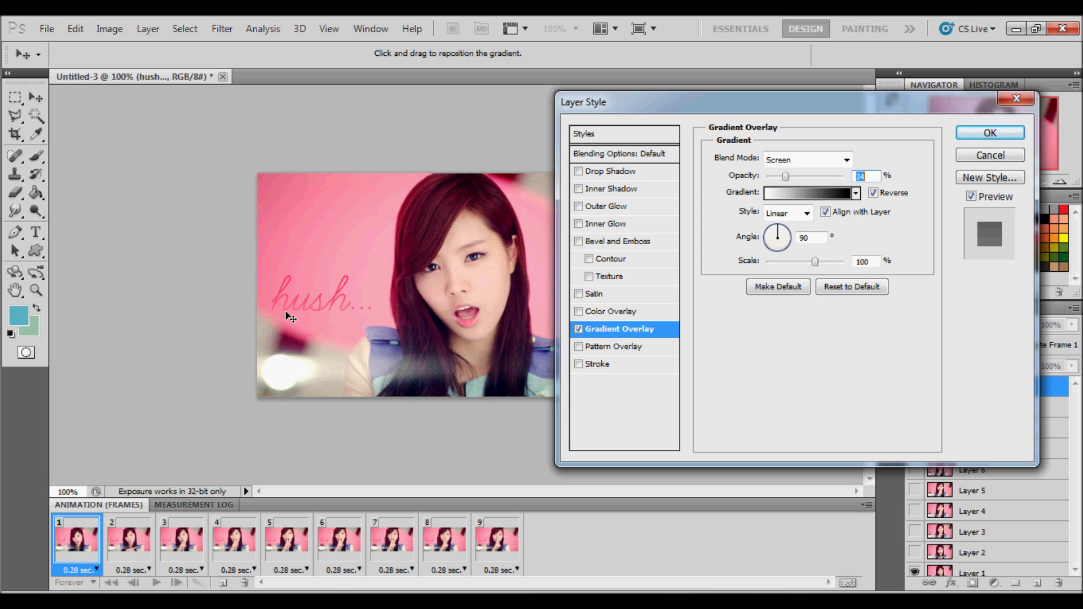
{"action": "left_click", "coordinate": [1016, 134]}
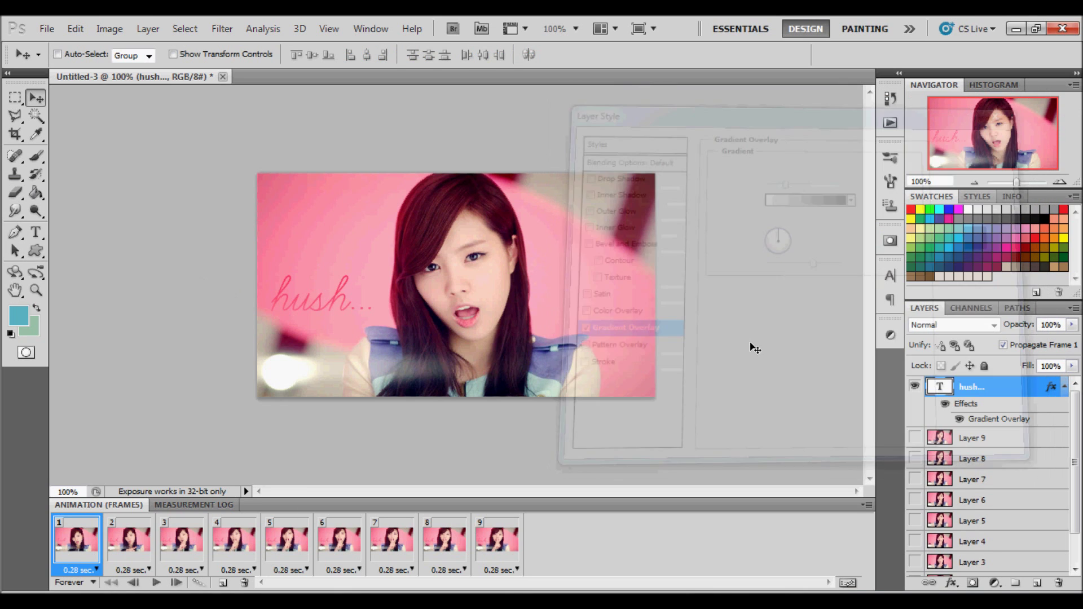
- Step through animation frames 2–9 to check the styled text, then return to frame 1
{"action": "left_click", "coordinate": [132, 555]}
{"action": "left_click", "coordinate": [192, 550]}
{"action": "left_click", "coordinate": [234, 550]}
{"action": "left_click", "coordinate": [286, 550]}
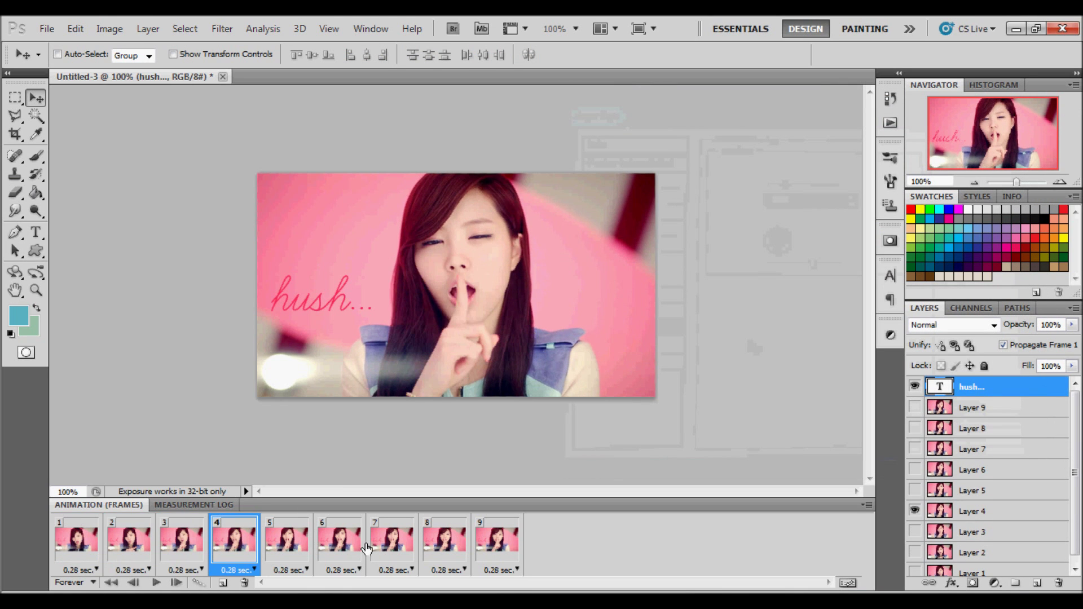
{"action": "left_click", "coordinate": [339, 551]}
{"action": "left_click", "coordinate": [391, 550]}
{"action": "left_click", "coordinate": [480, 552]}
{"action": "left_click", "coordinate": [76, 546]}
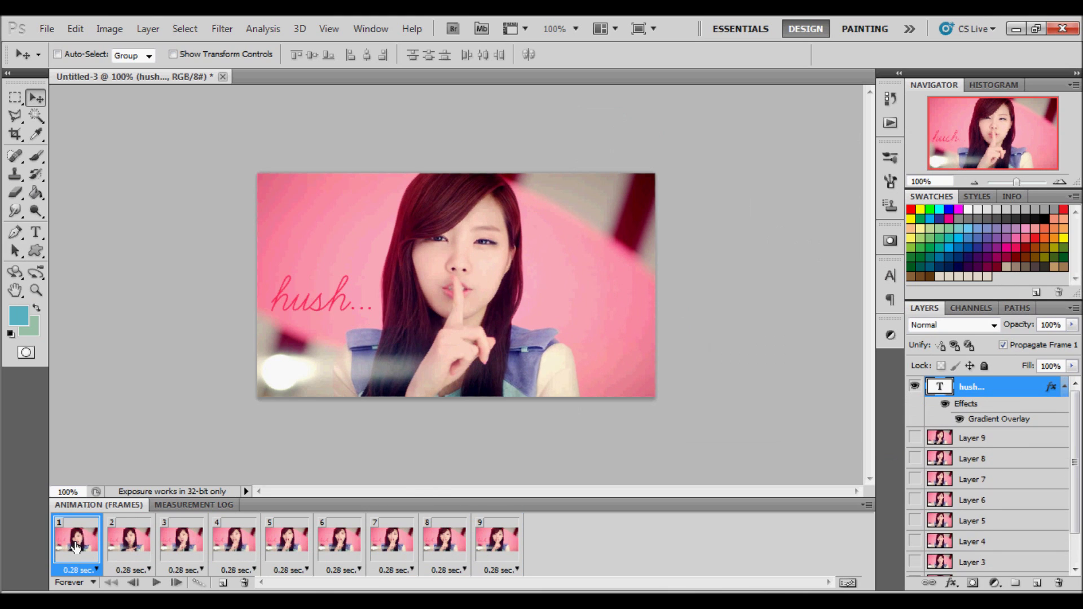
- Merge the 'hush...' text layer with a new blank layer into Layer 10
{"action": "left_click", "coordinate": [1064, 389]}
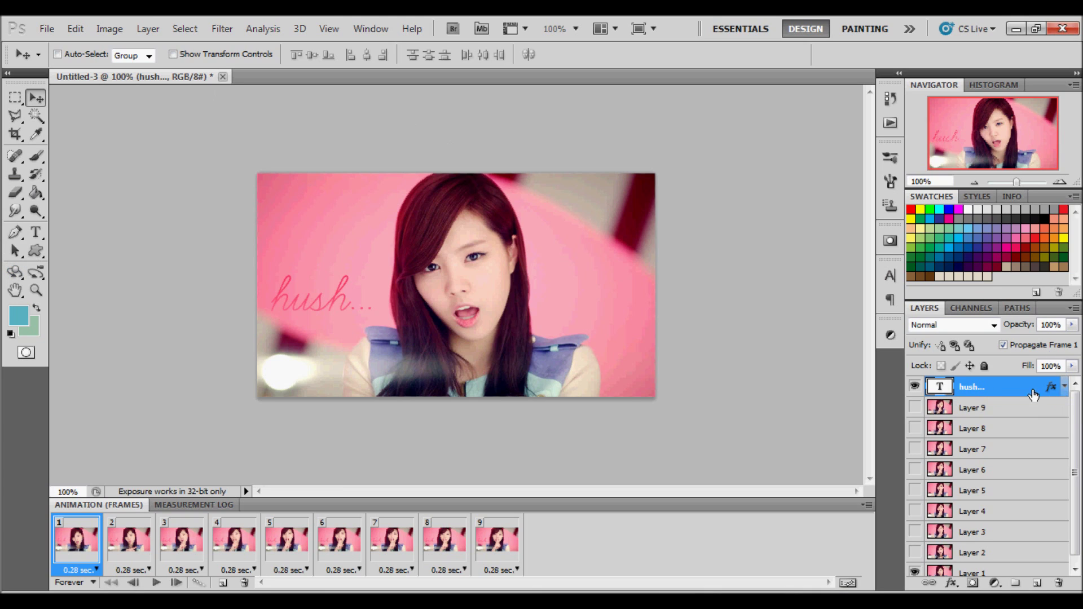
{"action": "left_click", "coordinate": [1037, 585]}
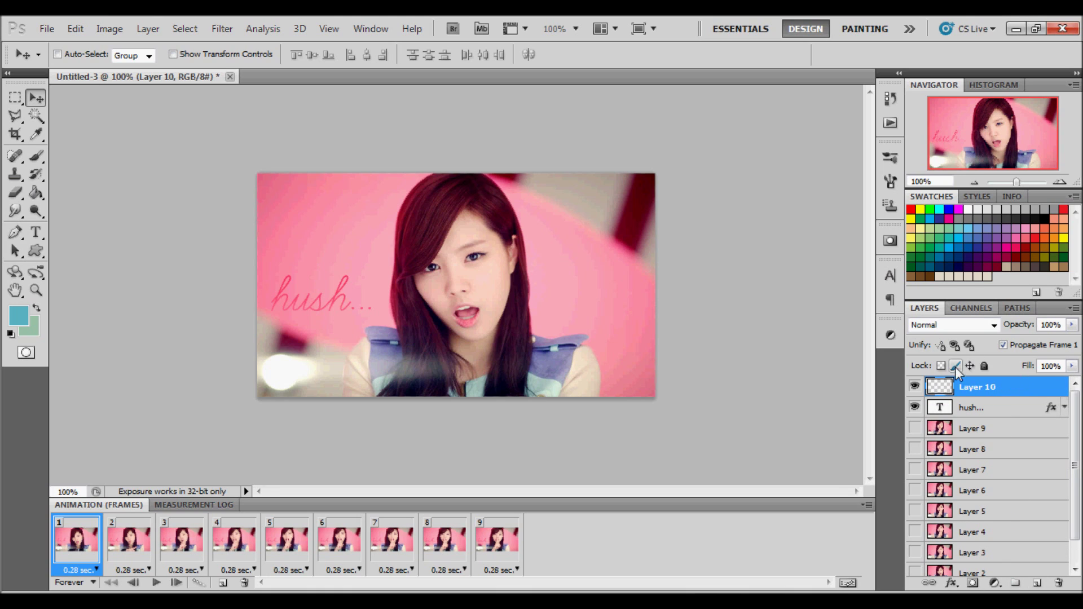
{"action": "left_click", "coordinate": [1008, 415], "text": "ctrl"}
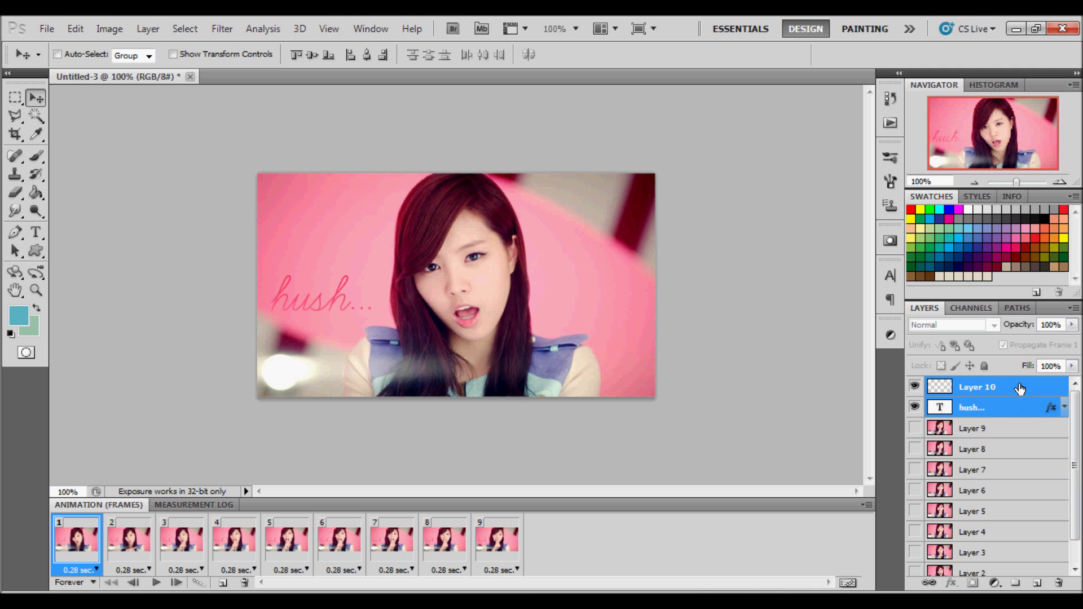
{"action": "right_click", "coordinate": [1020, 388]}
{"action": "left_click", "coordinate": [852, 549]}
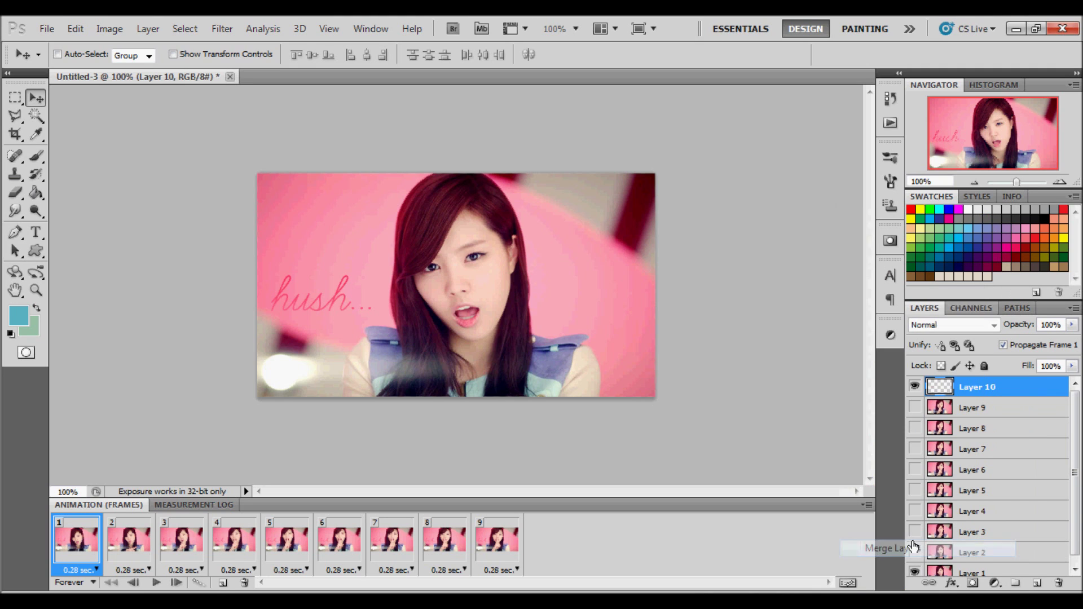
- Check the merged 'hush...' text on frames 2–9, then go back to frame 1
{"action": "left_click", "coordinate": [131, 542]}
{"action": "left_click", "coordinate": [192, 543]}
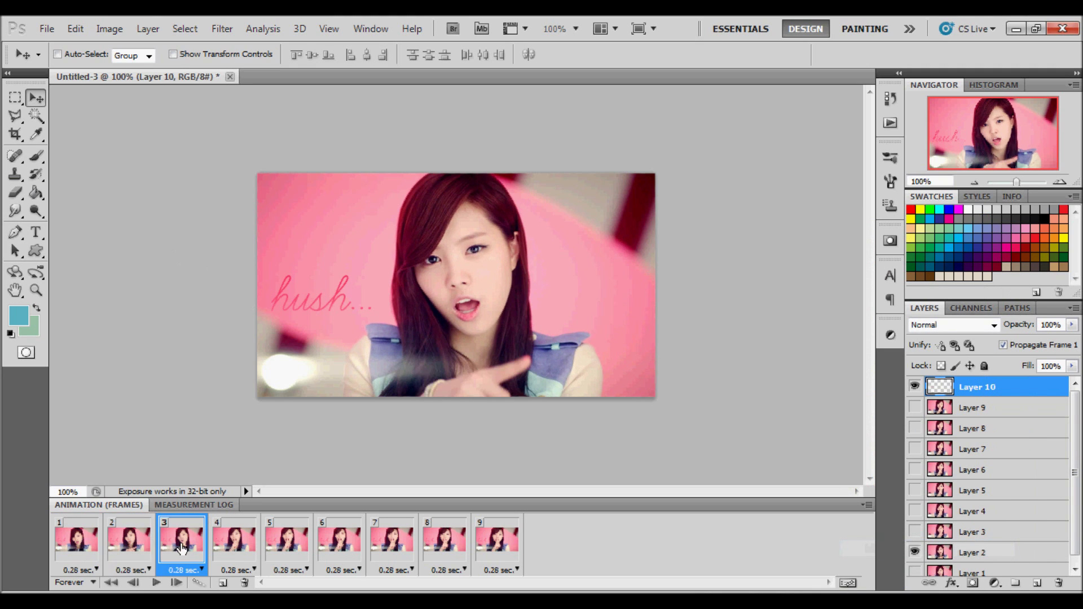
{"action": "left_click", "coordinate": [237, 543]}
{"action": "left_click", "coordinate": [289, 543]}
{"action": "left_click", "coordinate": [336, 543]}
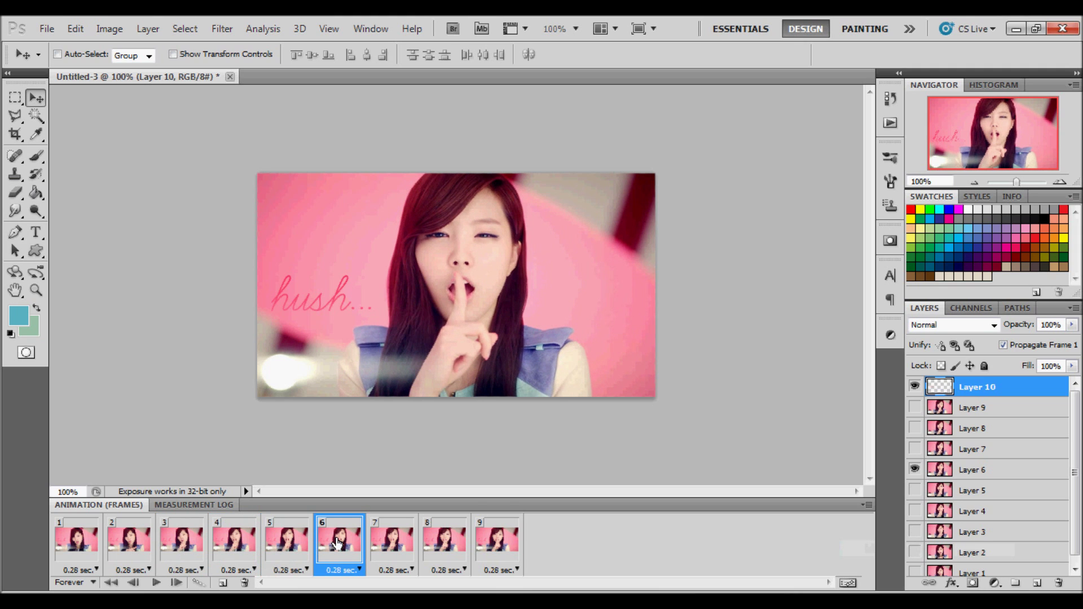
{"action": "left_click", "coordinate": [387, 550]}
{"action": "left_click", "coordinate": [446, 550]}
{"action": "left_click", "coordinate": [497, 547]}
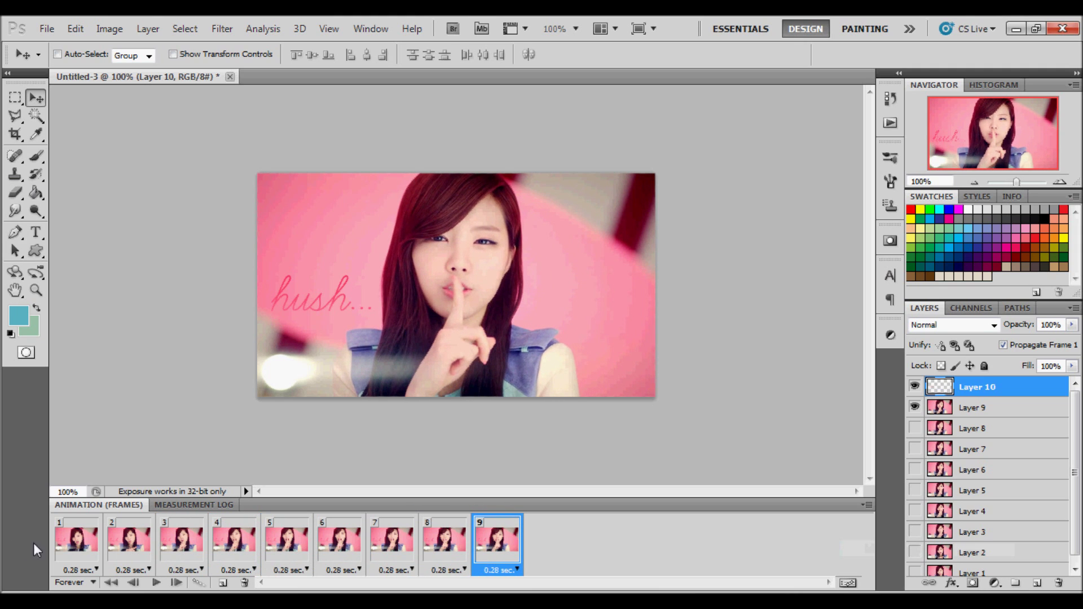
{"action": "left_click", "coordinate": [80, 545]}
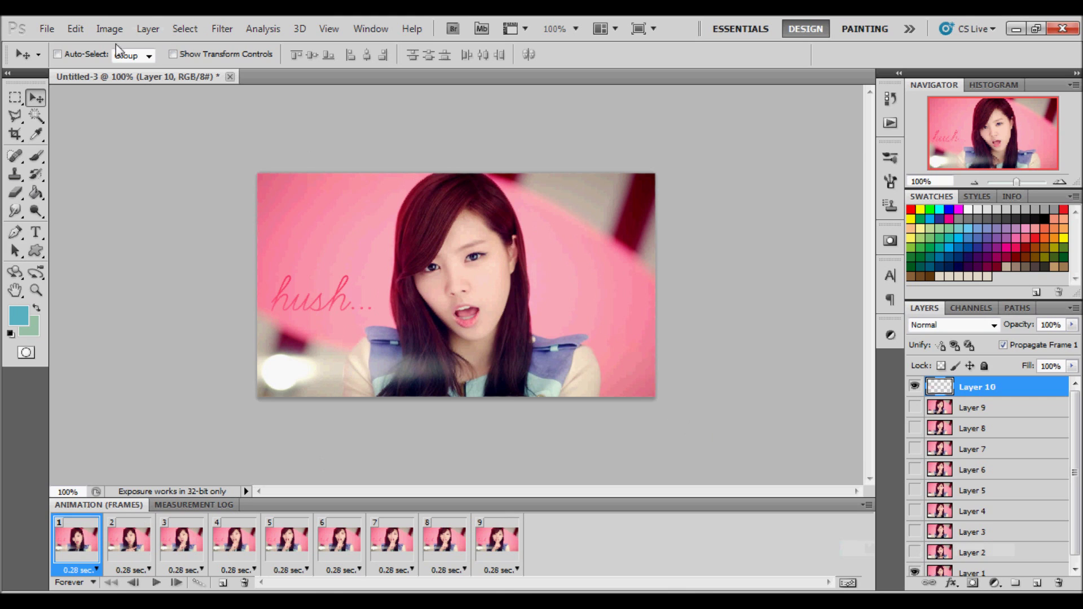
- In Save for Web & Devices, export as GIF with Pattern dither and 256 colours, then save
{"action": "left_click", "coordinate": [47, 29]}
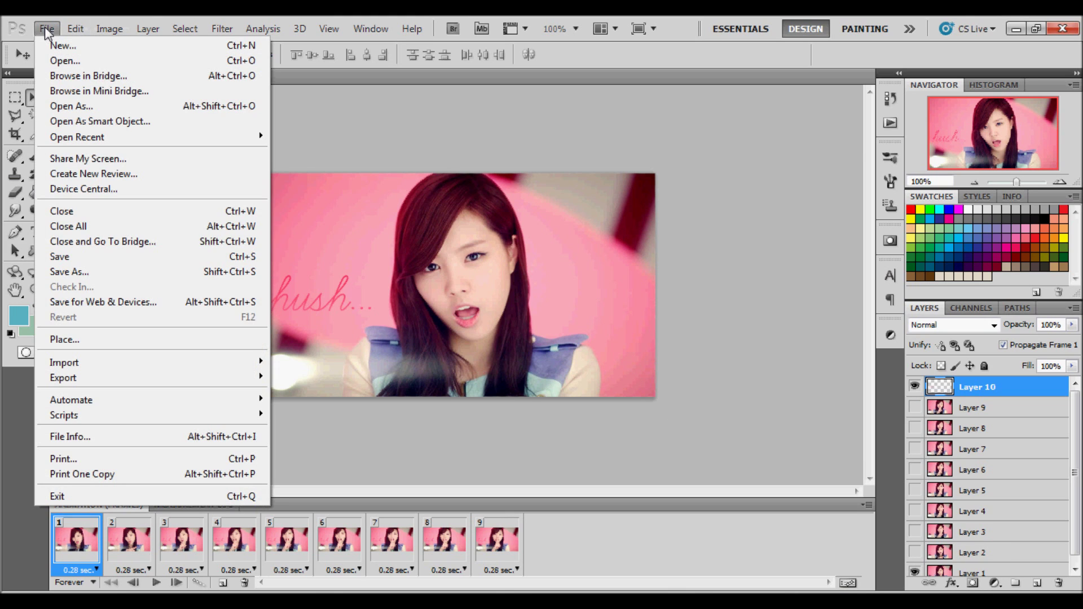
{"action": "left_click", "coordinate": [96, 303]}
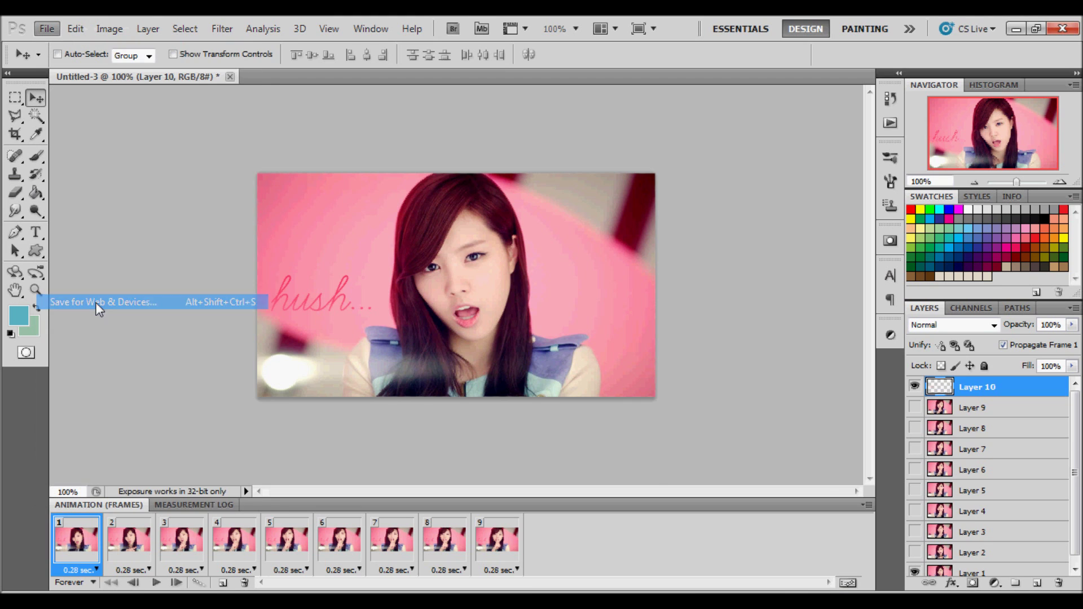
{"action": "left_click", "coordinate": [766, 77]}
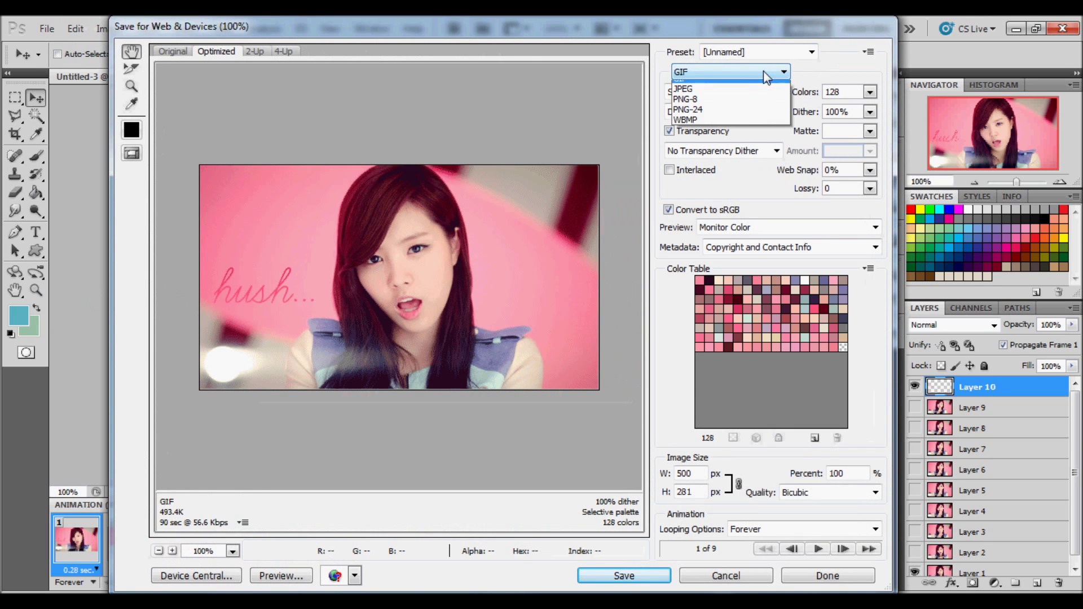
{"action": "left_click", "coordinate": [768, 79]}
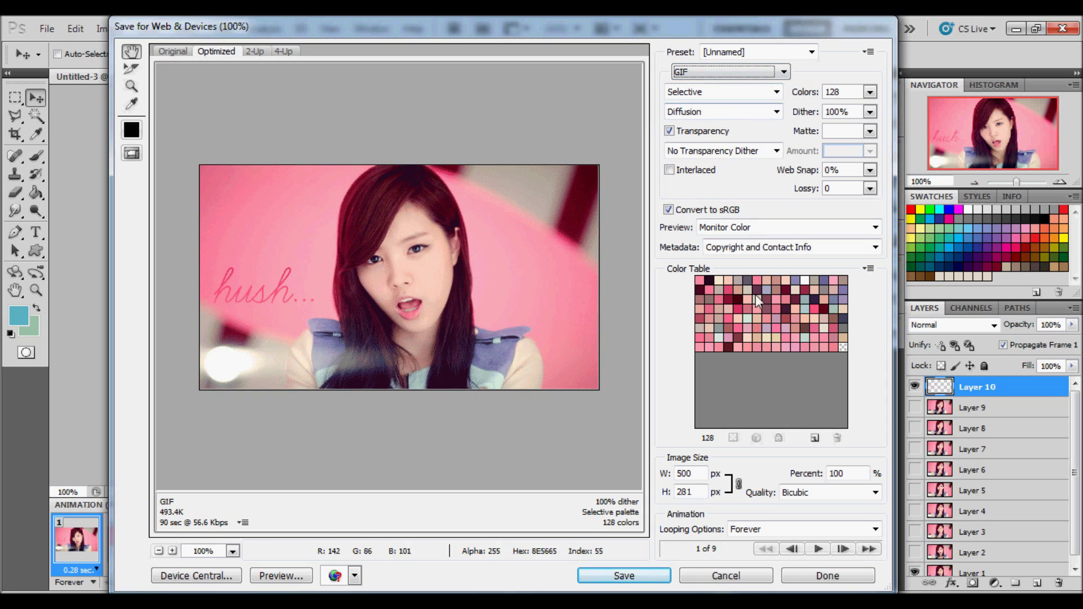
{"action": "left_click", "coordinate": [733, 112]}
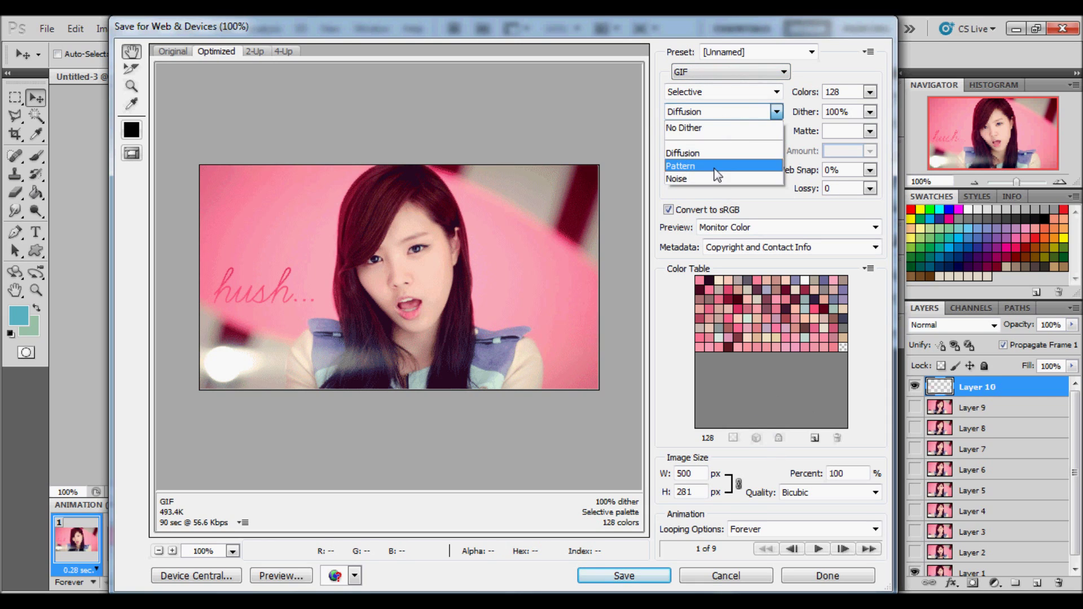
{"action": "left_click", "coordinate": [714, 167]}
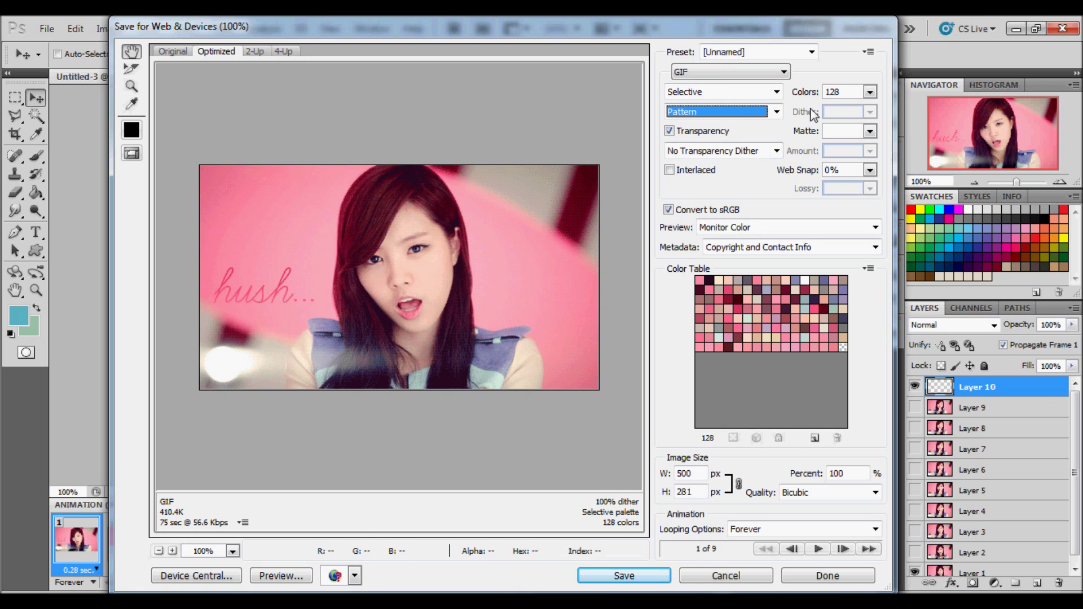
{"action": "left_click", "coordinate": [871, 92]}
{"action": "left_click", "coordinate": [819, 229]}
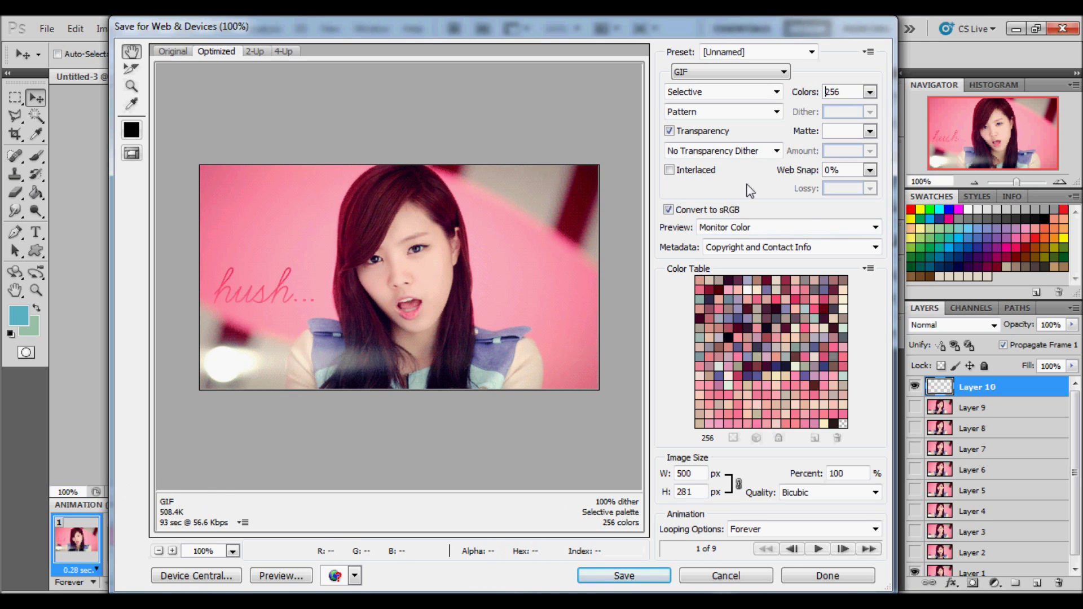
{"action": "left_click", "coordinate": [656, 580]}
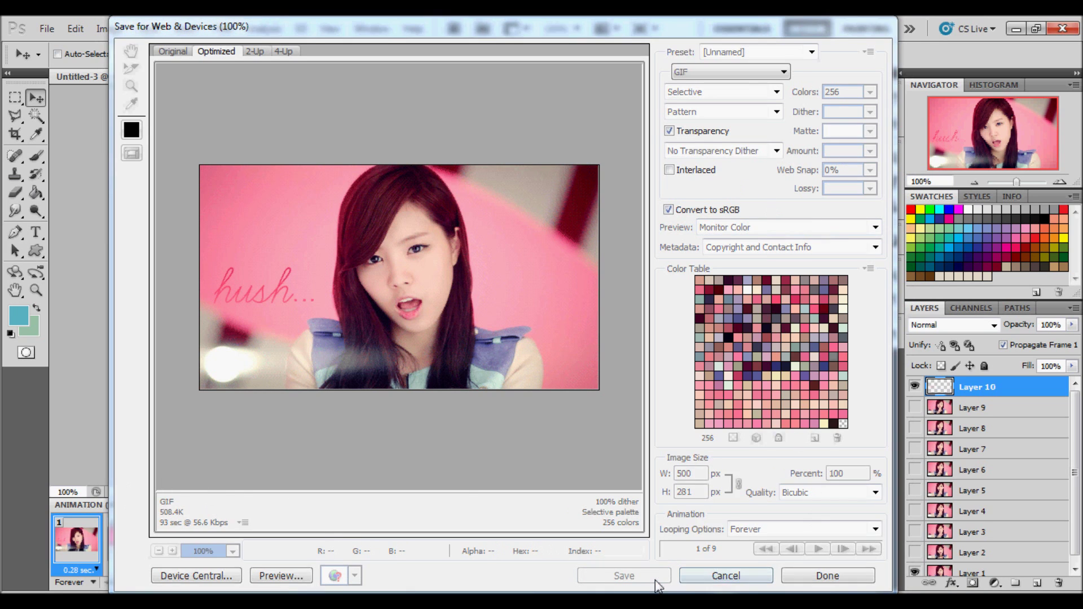
- Replace the default file name with 1646 and save the GIF into Banners
{"action": "left_click", "coordinate": [339, 463]}
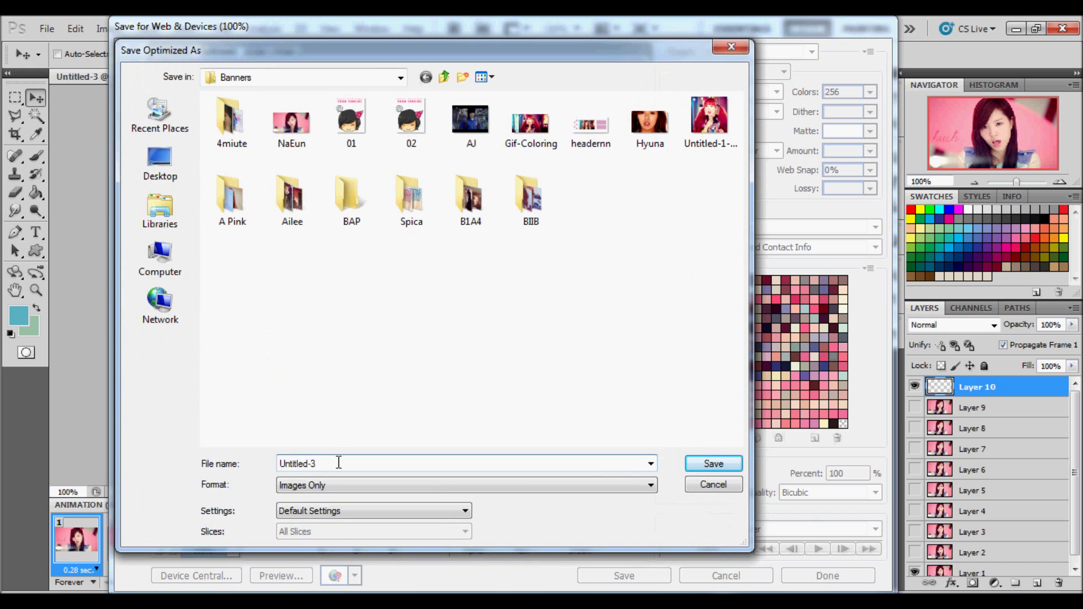
{"action": "key", "text": "BackSpace"}
{"action": "key", "text": "BackSpace"}
{"action": "key", "text": "BackSpace"}
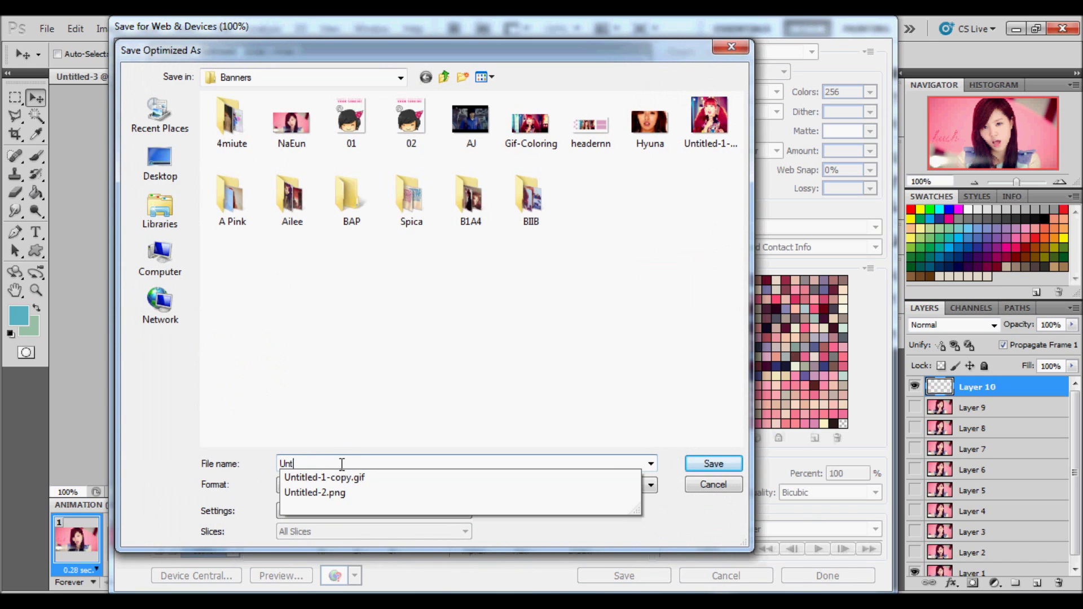
{"action": "key", "text": "BackSpace"}
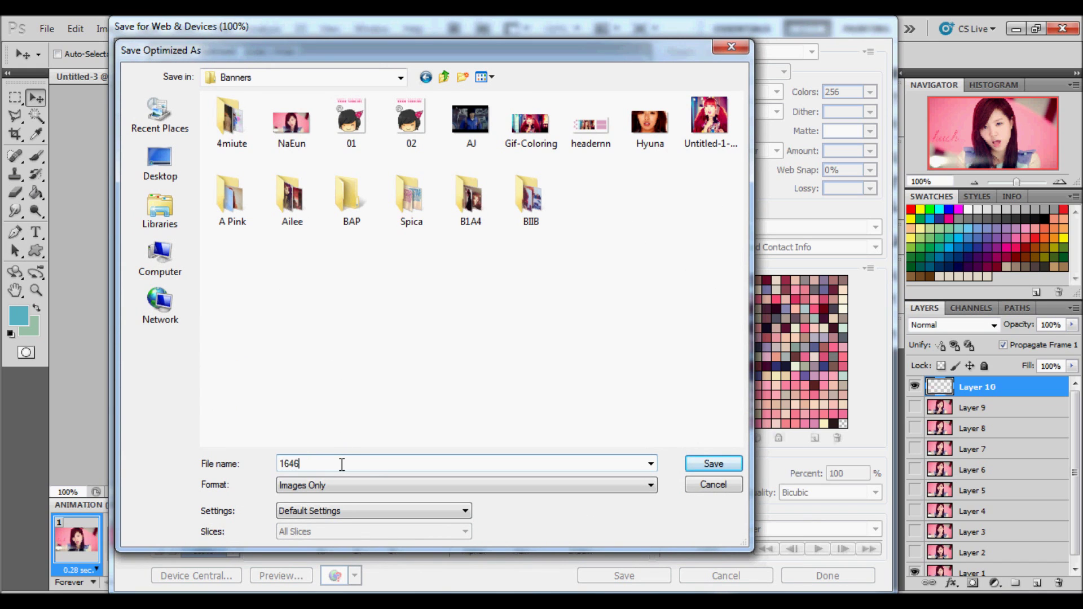
{"action": "key", "text": "Return"}
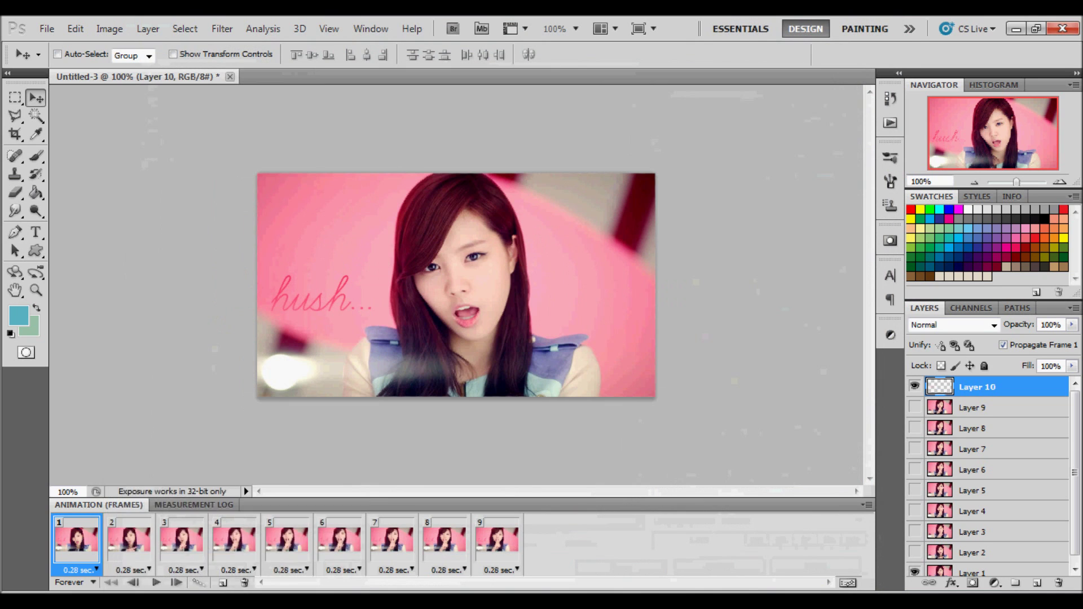
{"action": "mouse_move", "coordinate": [189, 601]}
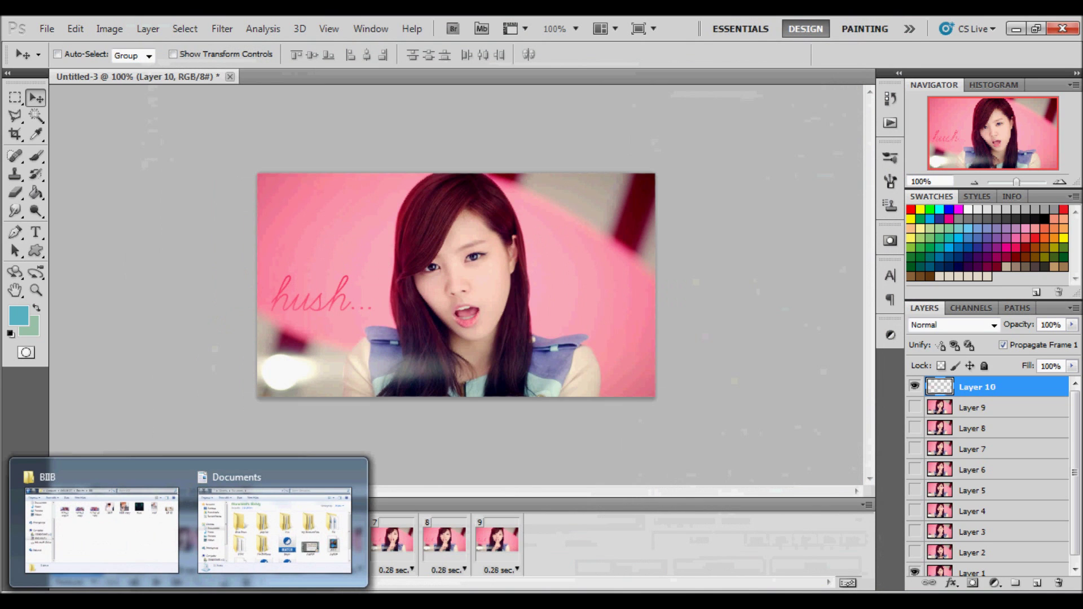
{"action": "left_click", "coordinate": [100, 560]}
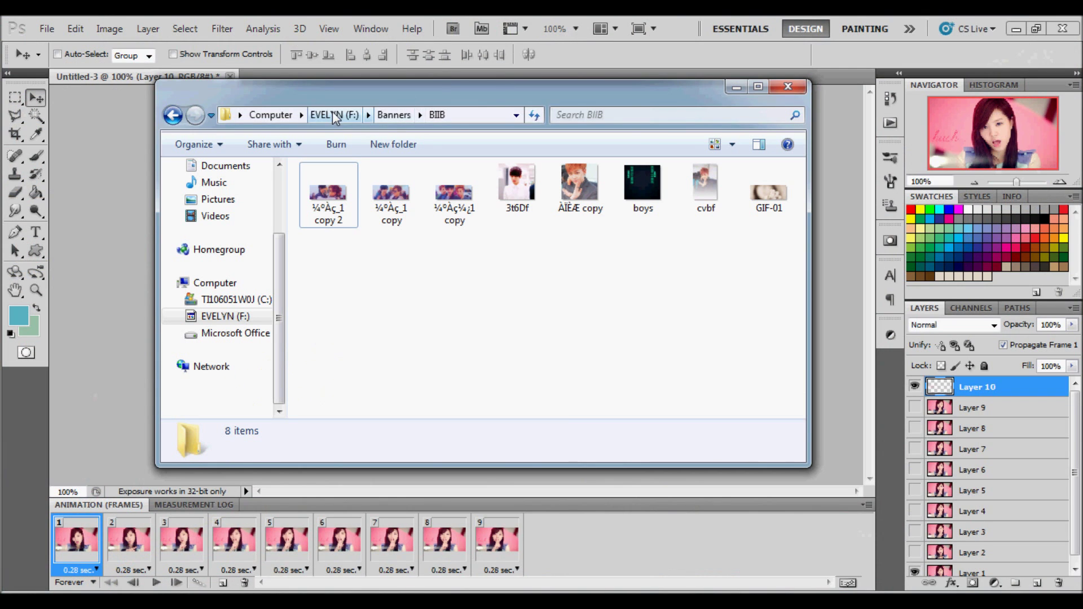
{"action": "key", "text": "BackSpace"}
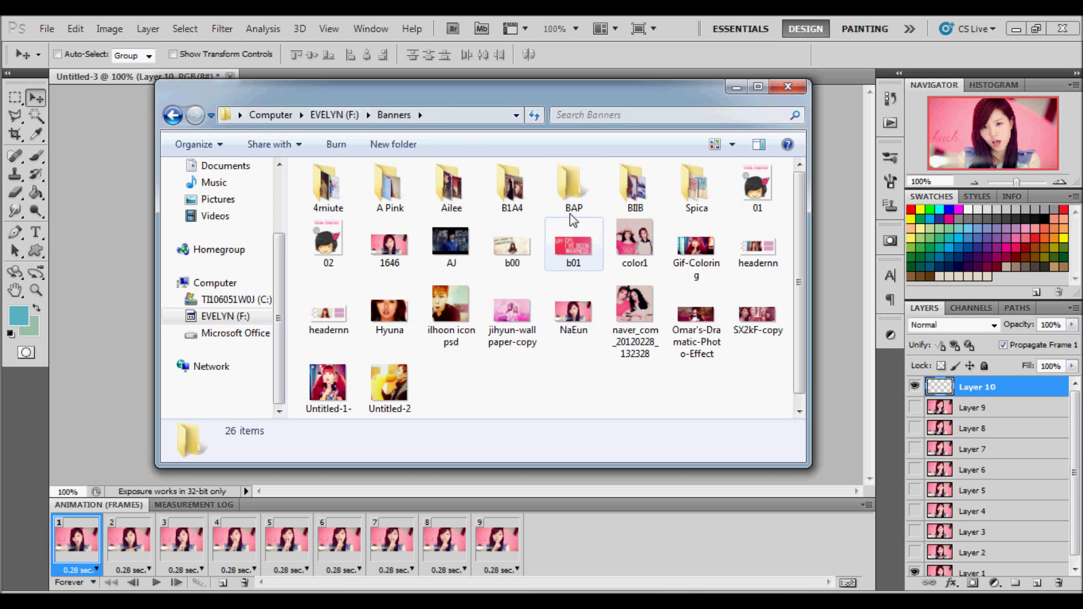
{"action": "right_click", "coordinate": [396, 240]}
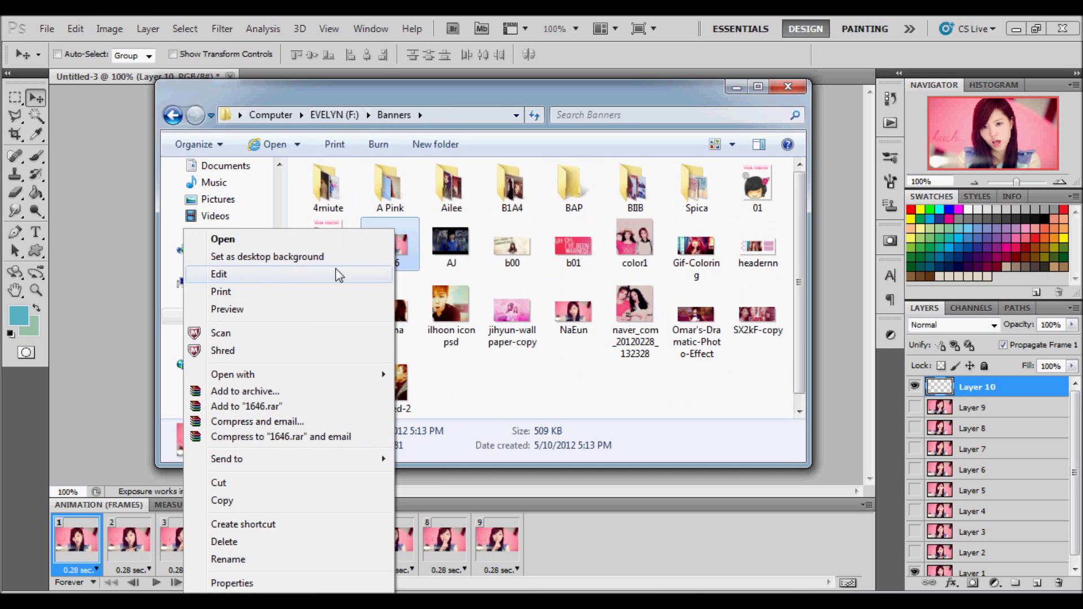
{"action": "mouse_move", "coordinate": [292, 373]}
{"action": "left_click", "coordinate": [452, 373]}
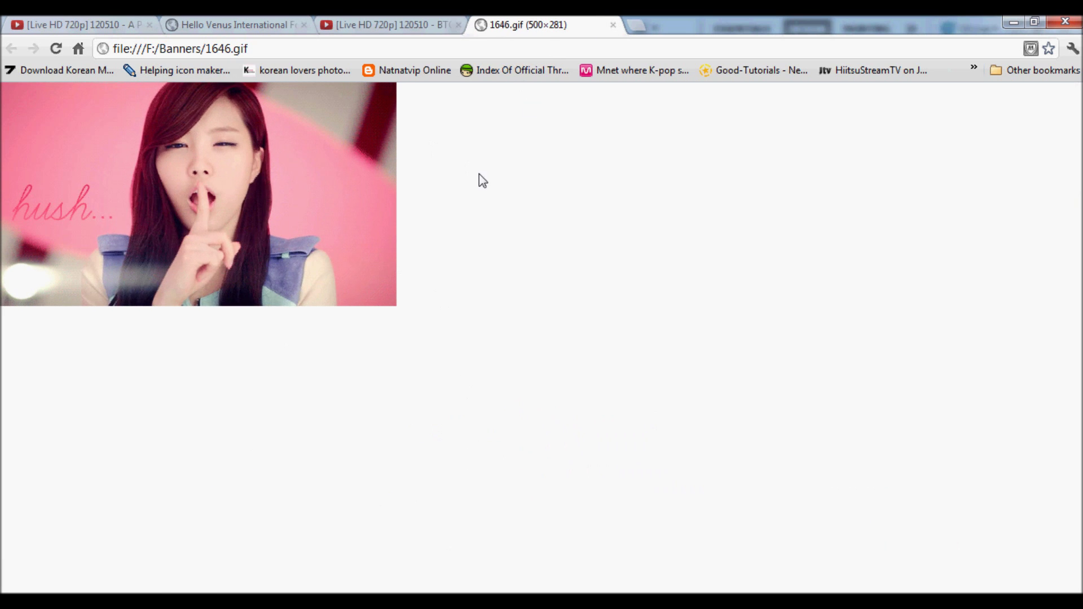
{"action": "left_click", "coordinate": [613, 25]}
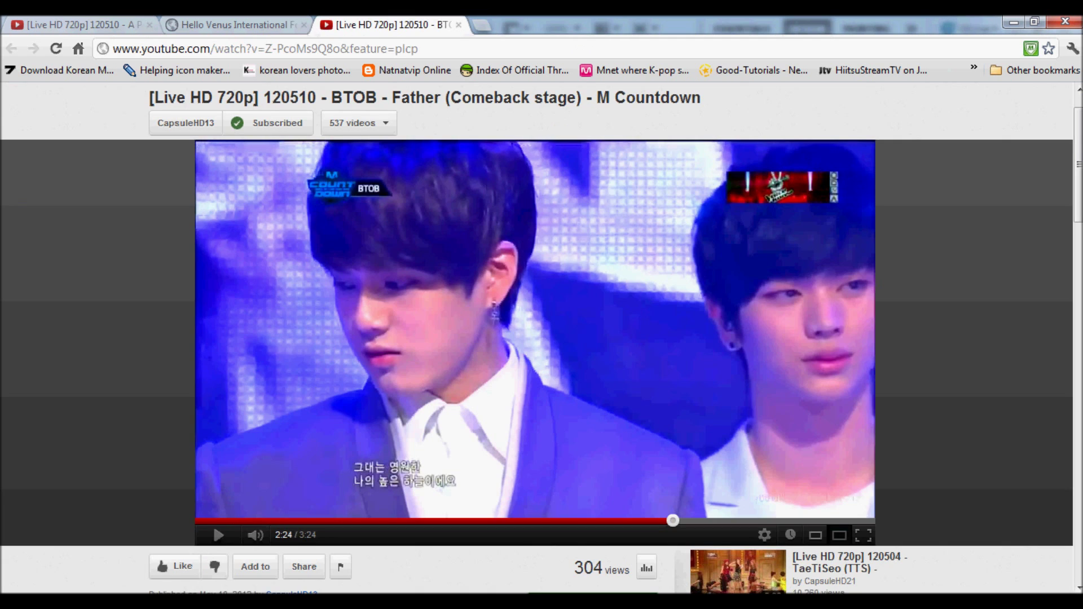
{"action": "left_click", "coordinate": [1065, 21]}
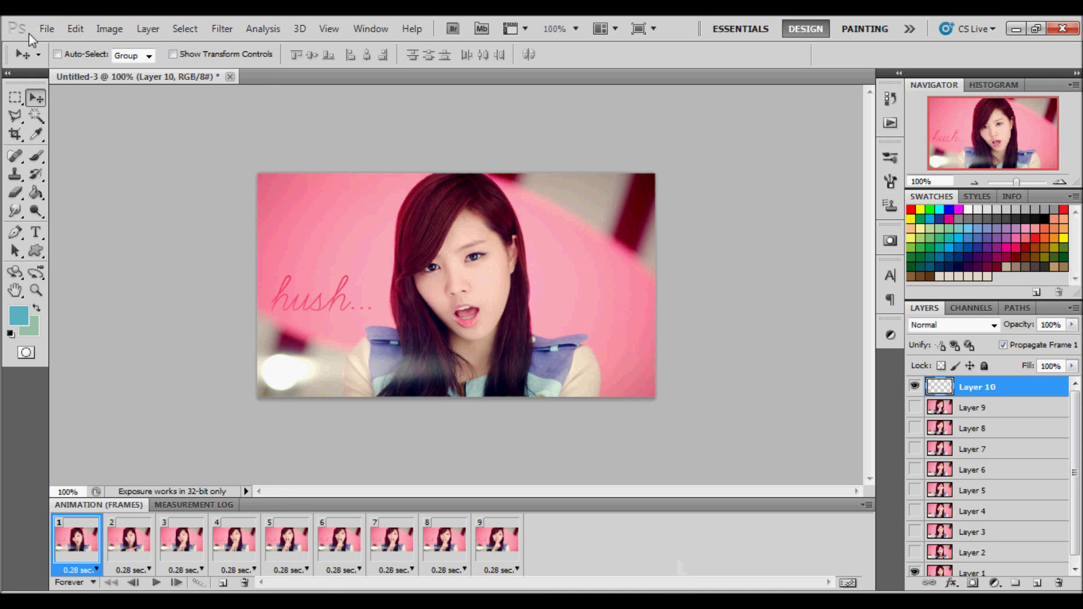
{"action": "left_click", "coordinate": [45, 28]}
- Open GIF-01.gif from the BIIB folder with File > Open
{"action": "left_click", "coordinate": [57, 65]}
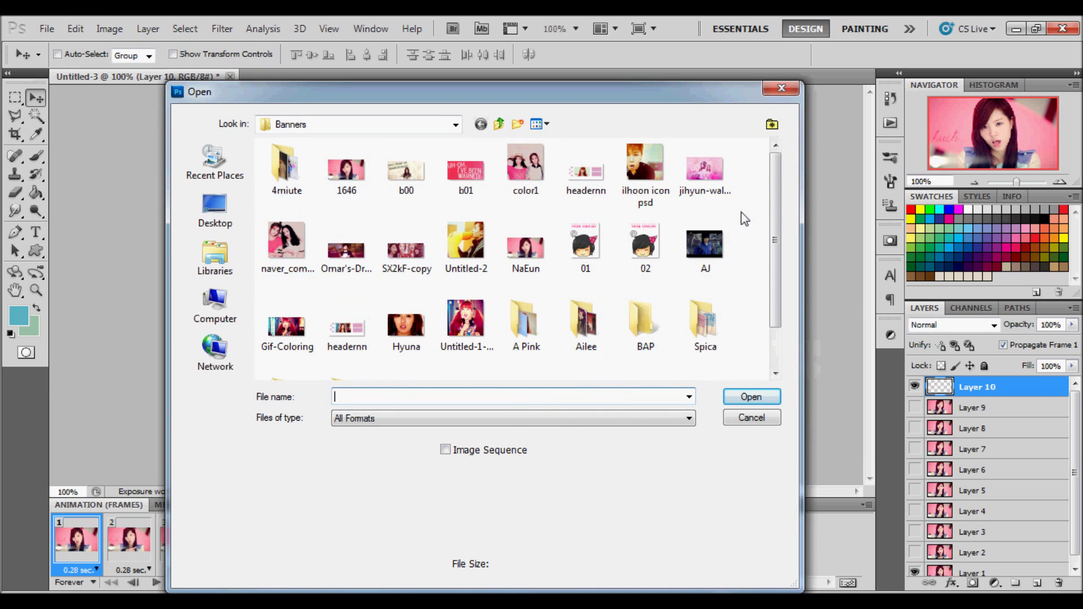
{"action": "scroll", "coordinate": [773, 265], "scroll_direction": "down", "scroll_amount": 2}
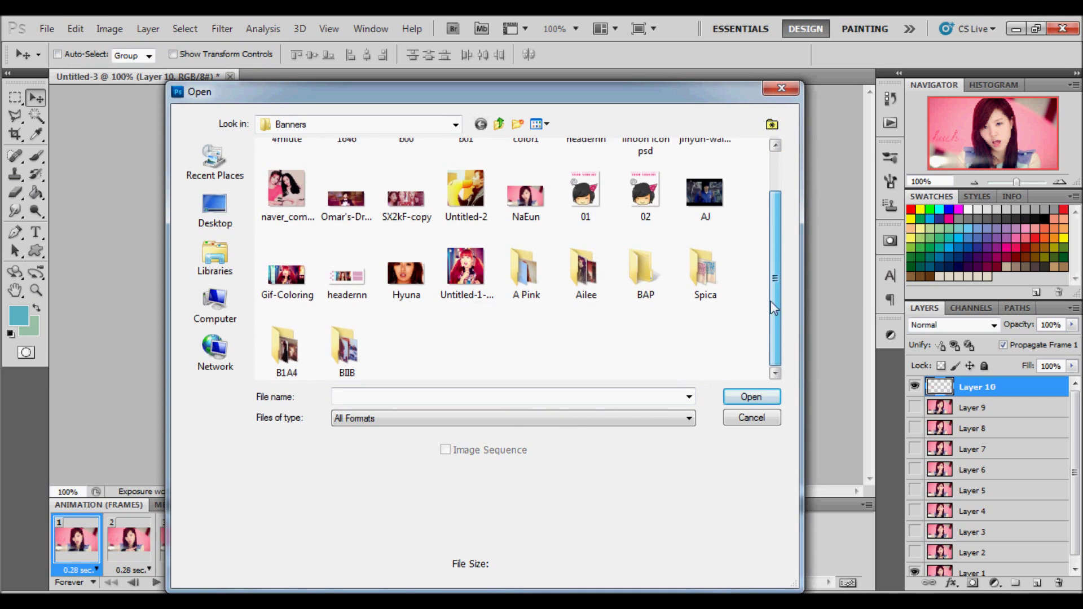
{"action": "double_click", "coordinate": [340, 357]}
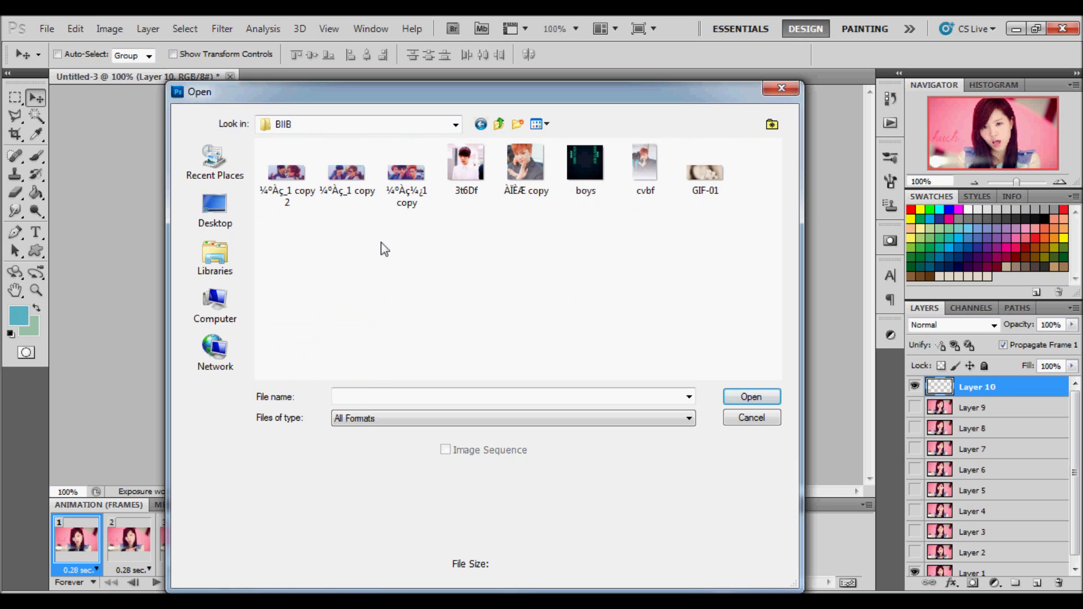
{"action": "double_click", "coordinate": [710, 171]}
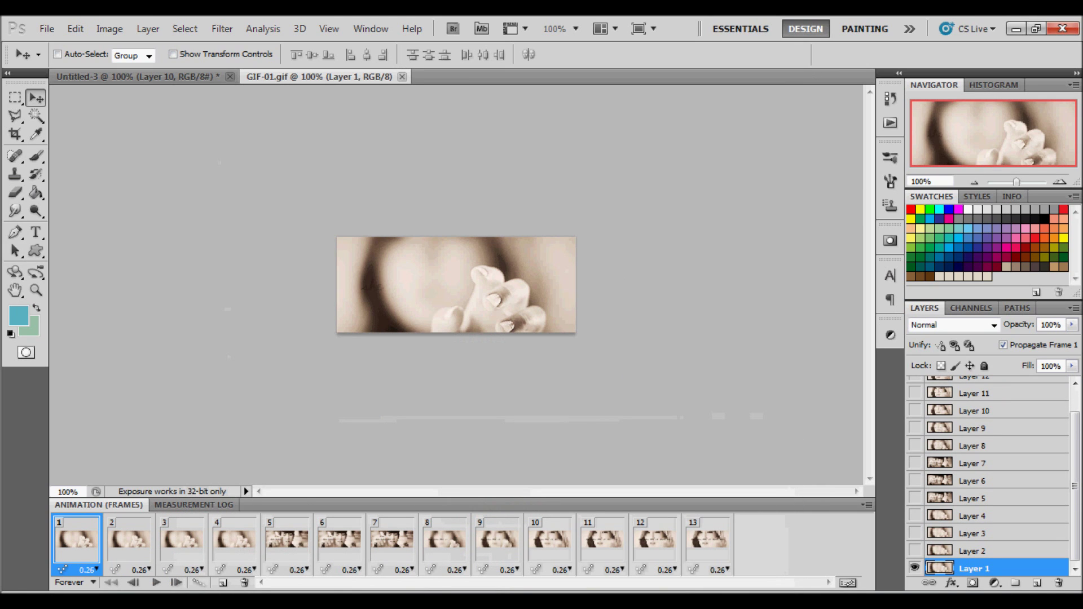
- Play and stop the 13-frame GIF-01 animation, then return to the Untitled-3 document
{"action": "left_click", "coordinate": [156, 584]}
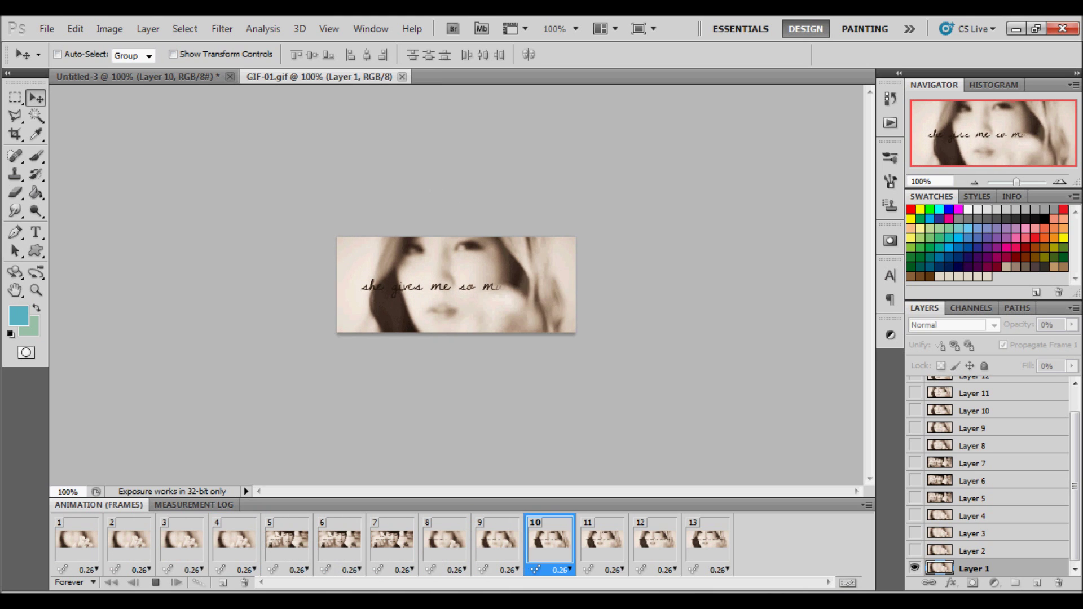
{"action": "left_click", "coordinate": [62, 559]}
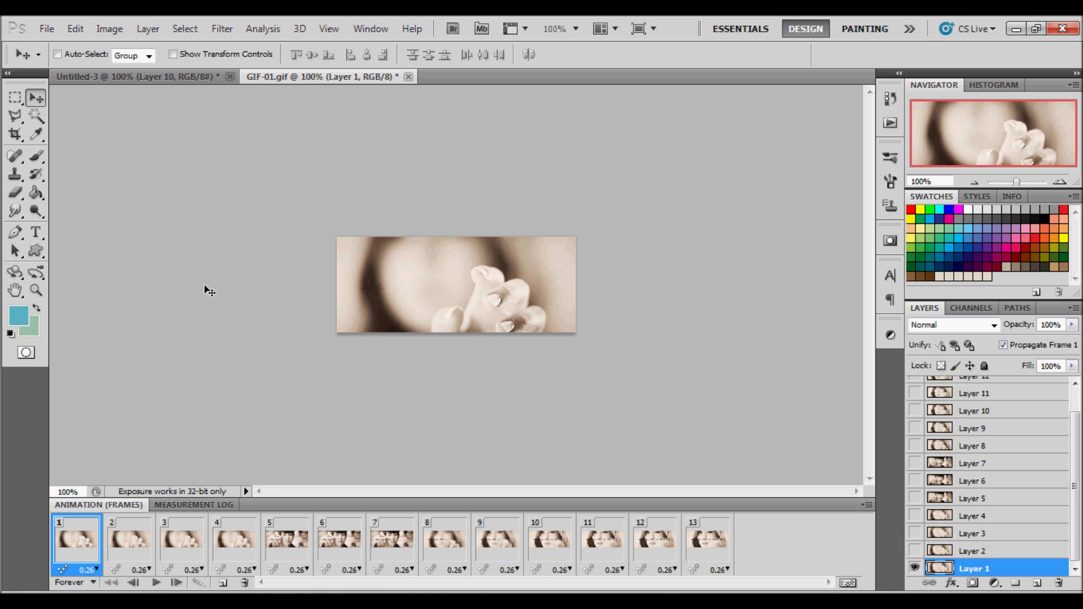
{"action": "left_click", "coordinate": [198, 72]}
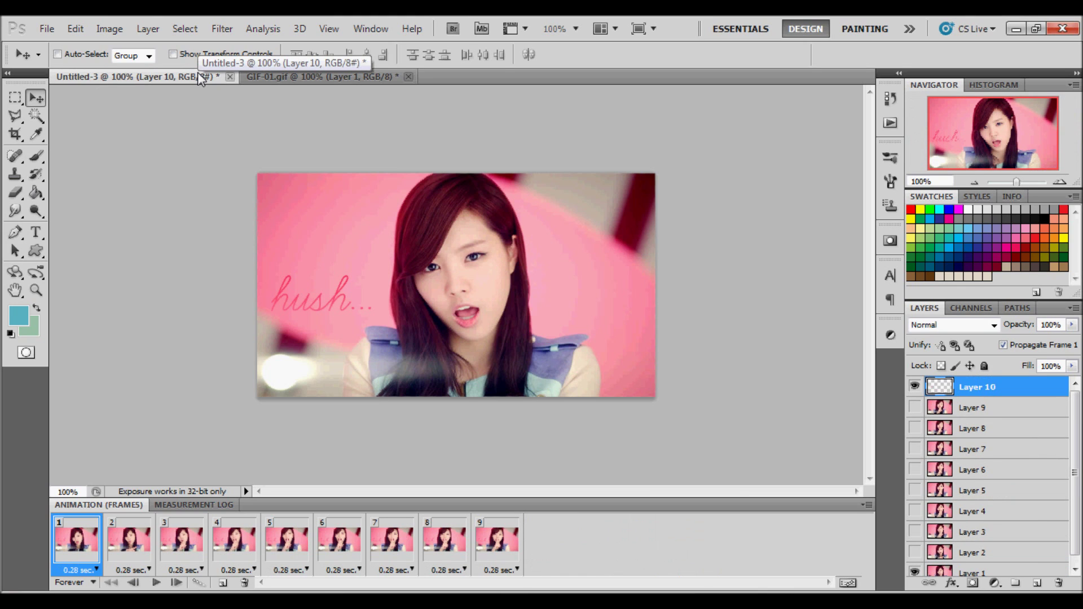